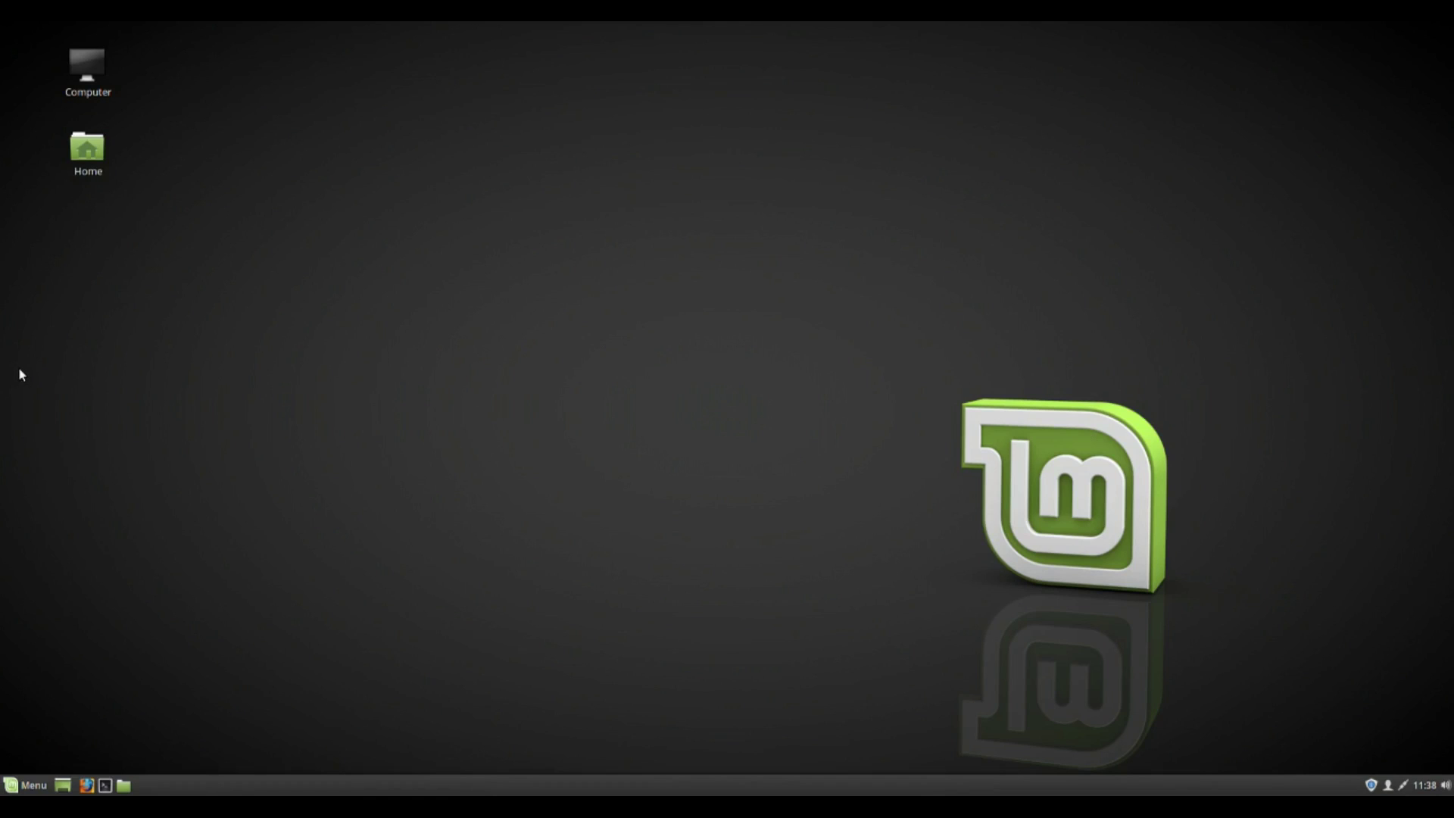
Find System Settings with an 'app' menu search and switch the Icons theme from Mint-X to Mint-Y.
left_click(21, 785)
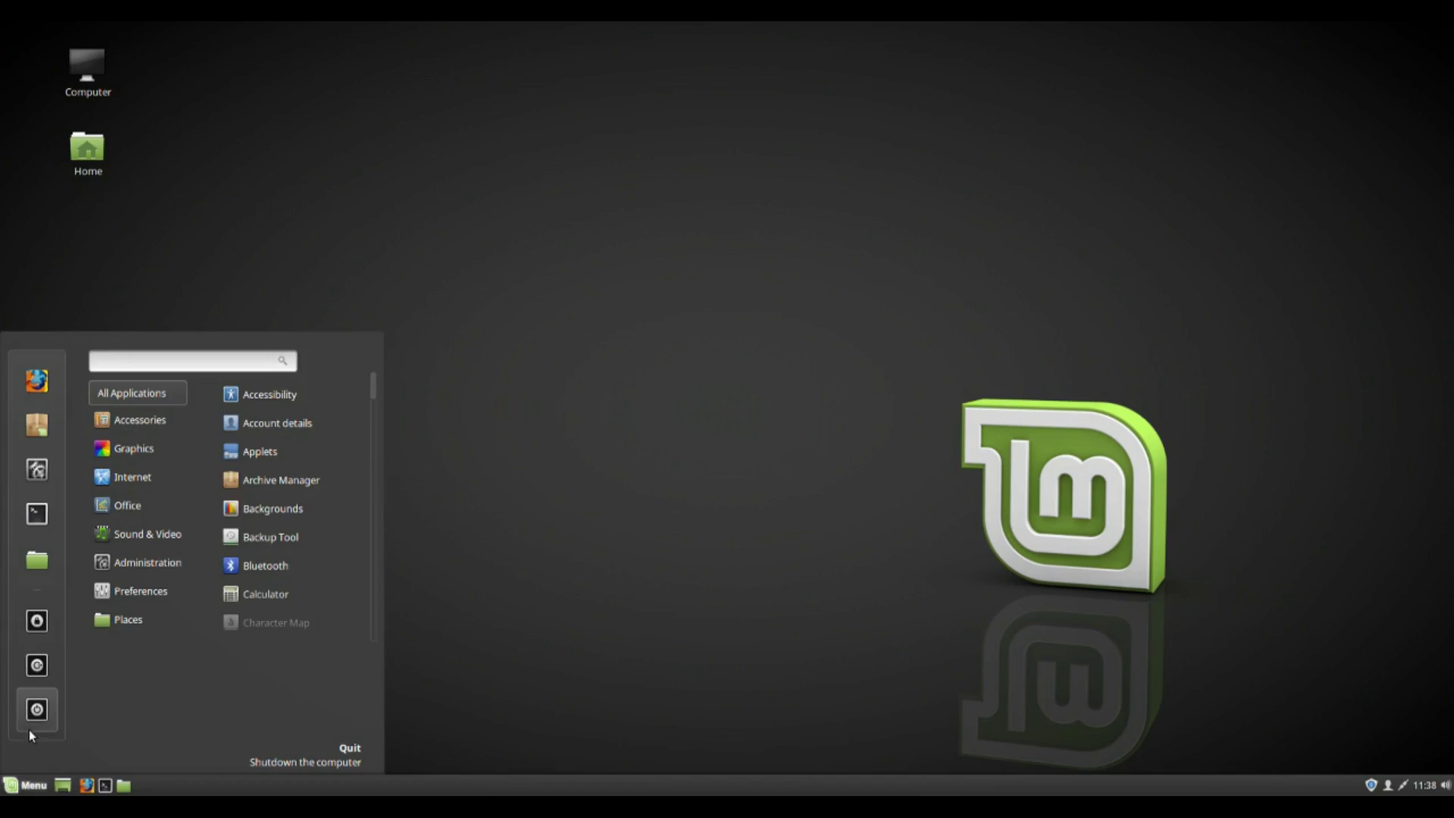
type("aoo")
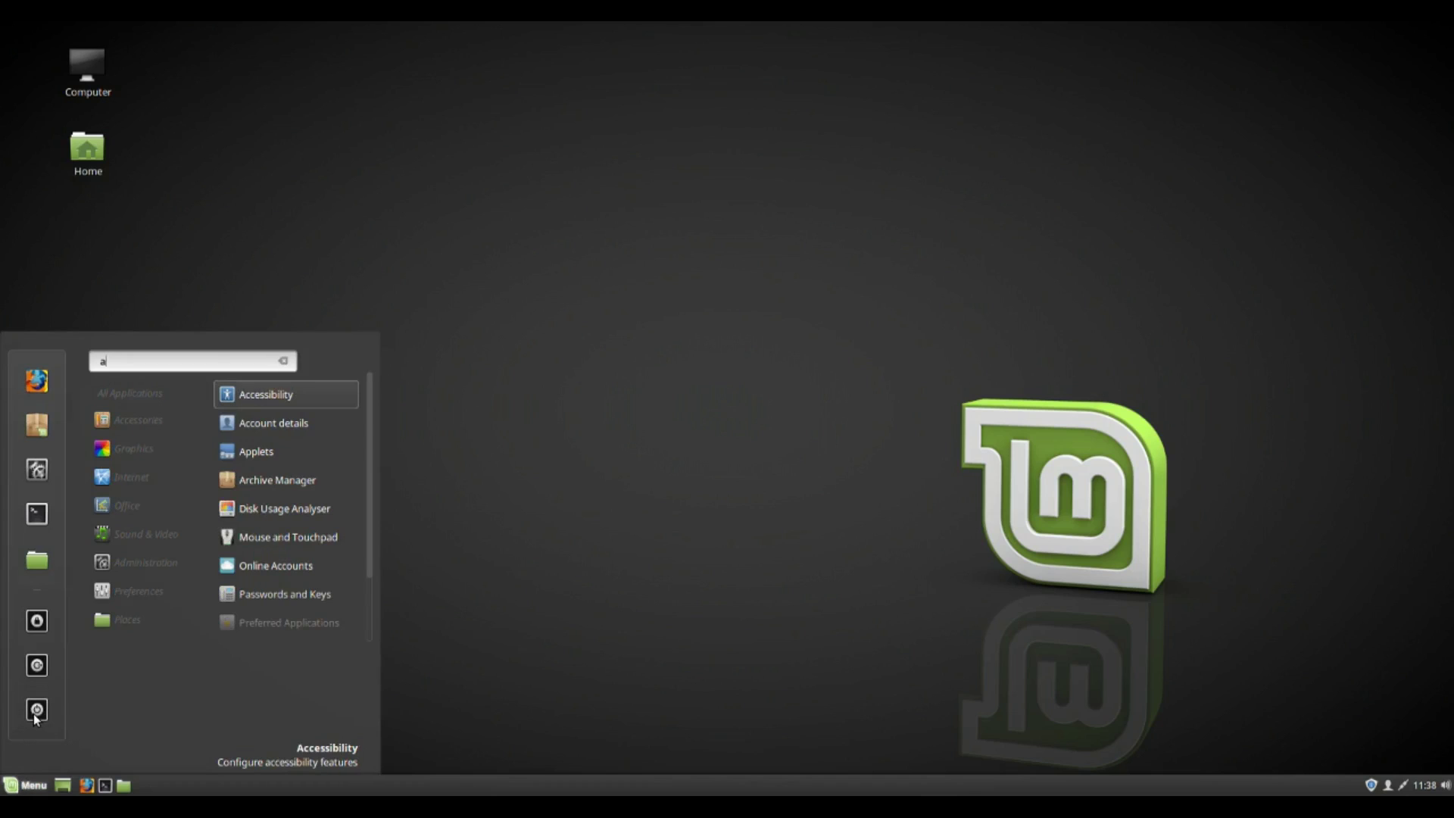
key("BackSpace")
key("BackSpace")
type("pp")
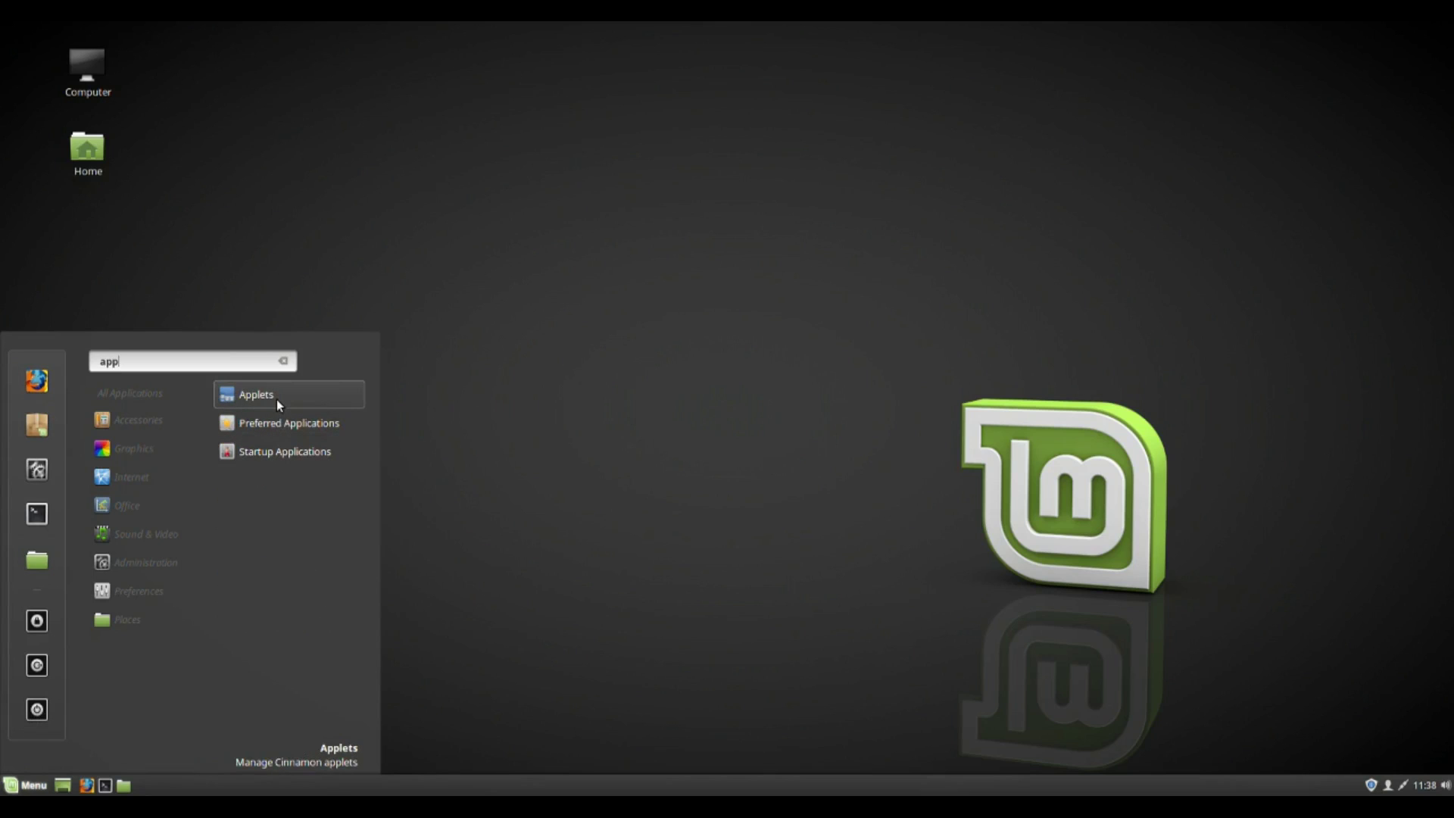
left_click(31, 470)
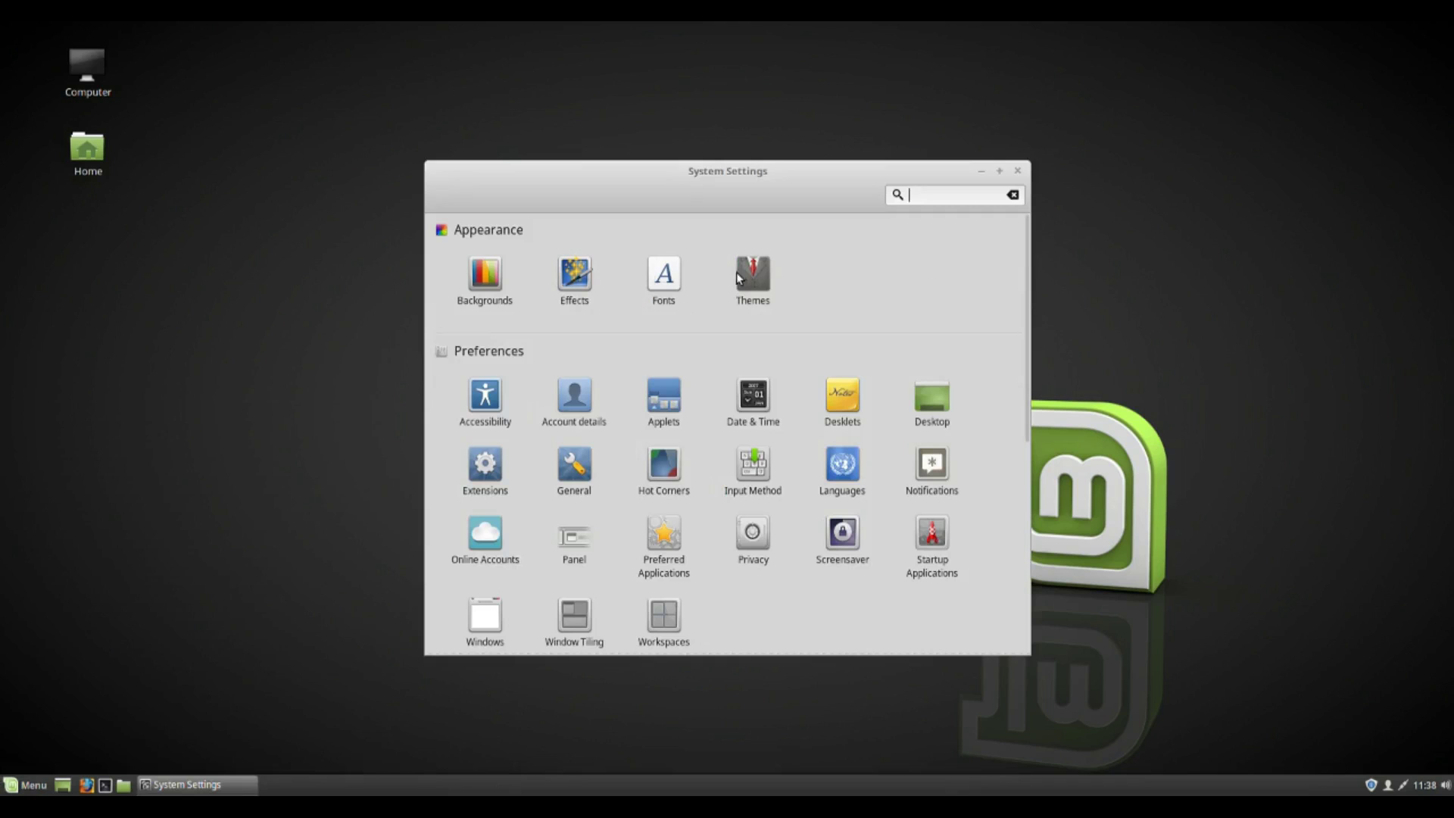
left_click(737, 273)
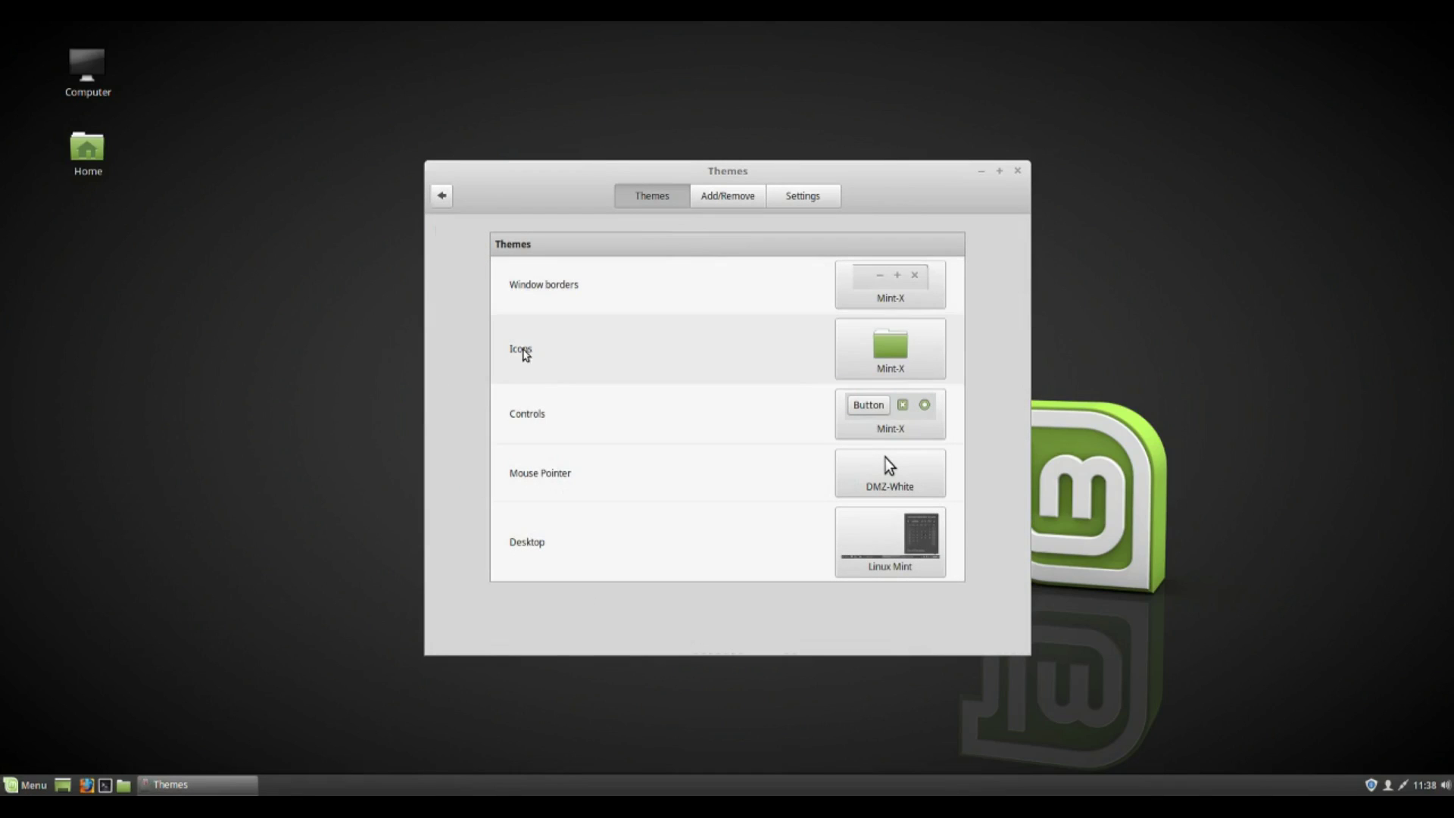
left_click(864, 373)
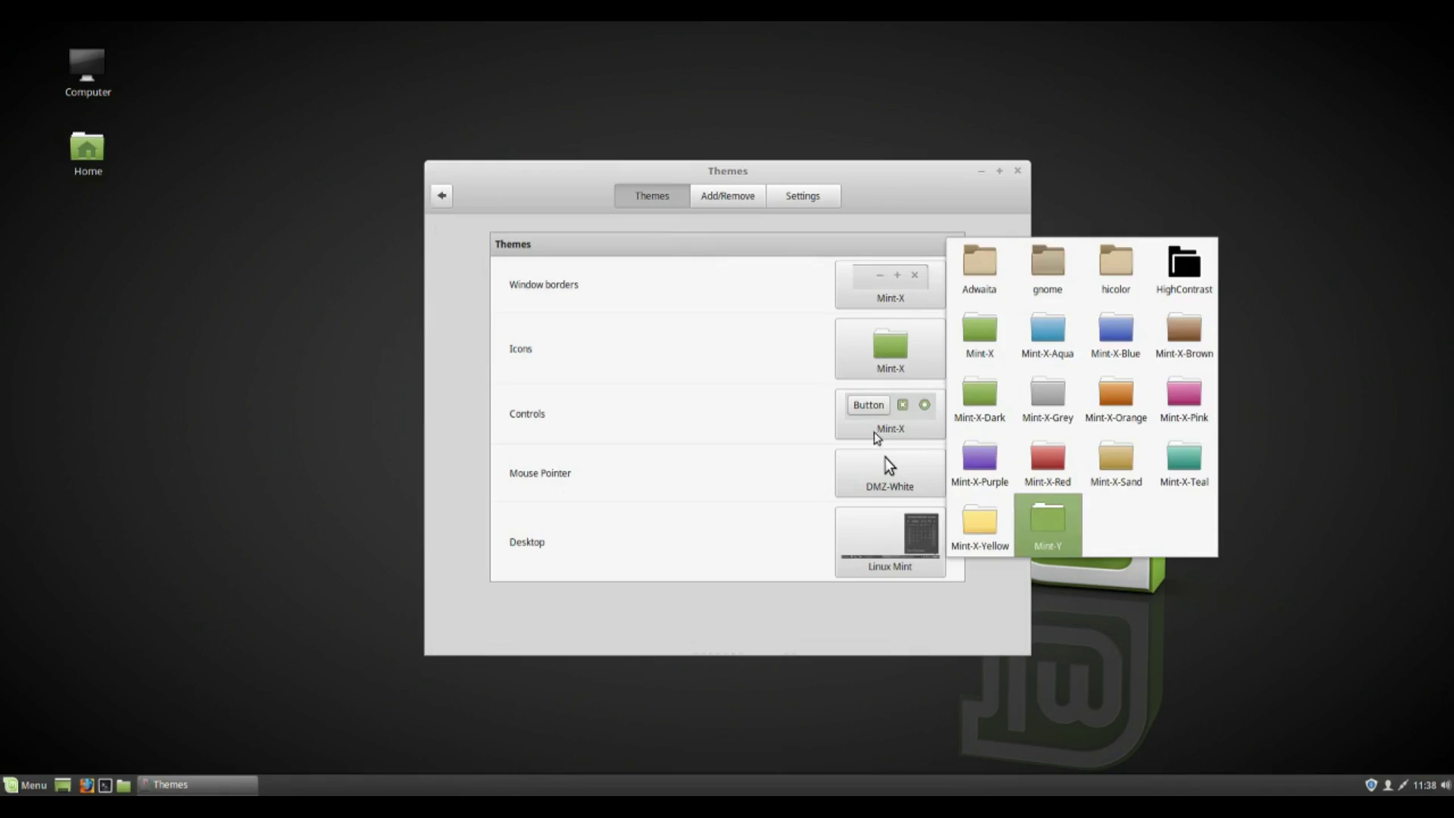
key("Return")
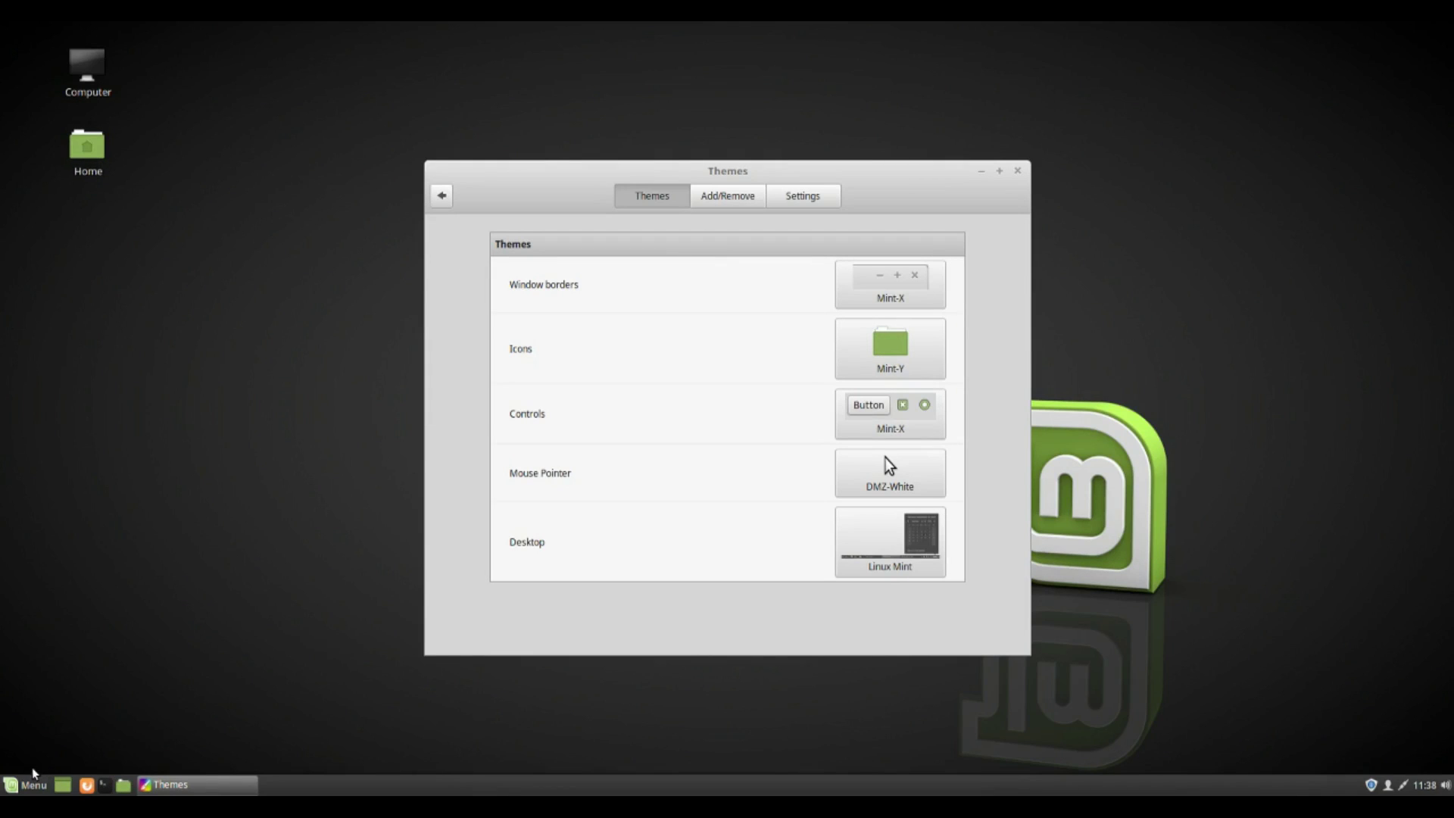
Open the Home folder in the file manager to preview the Mint-Y icons, then close it.
left_click(15, 785)
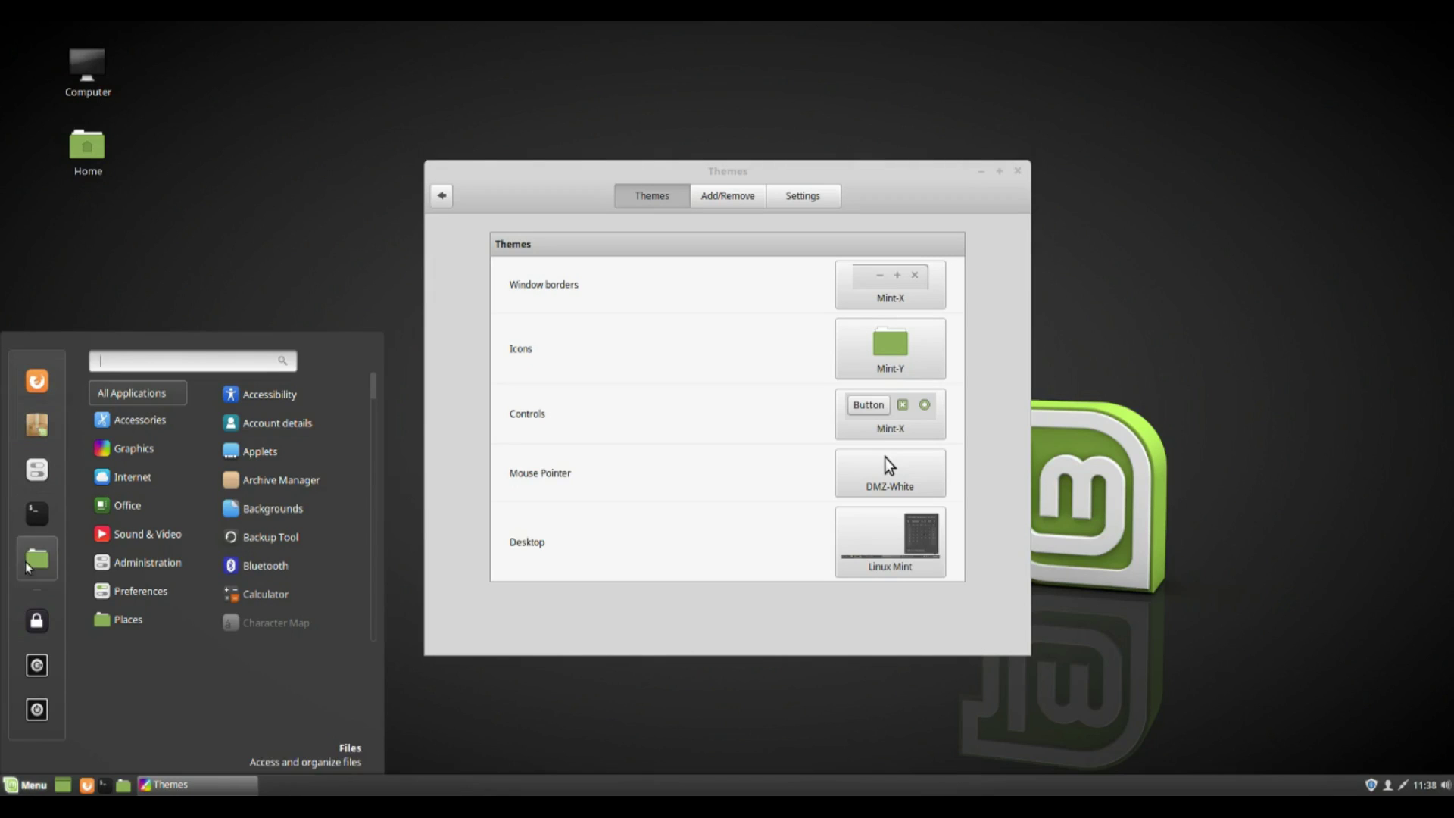
key("Escape")
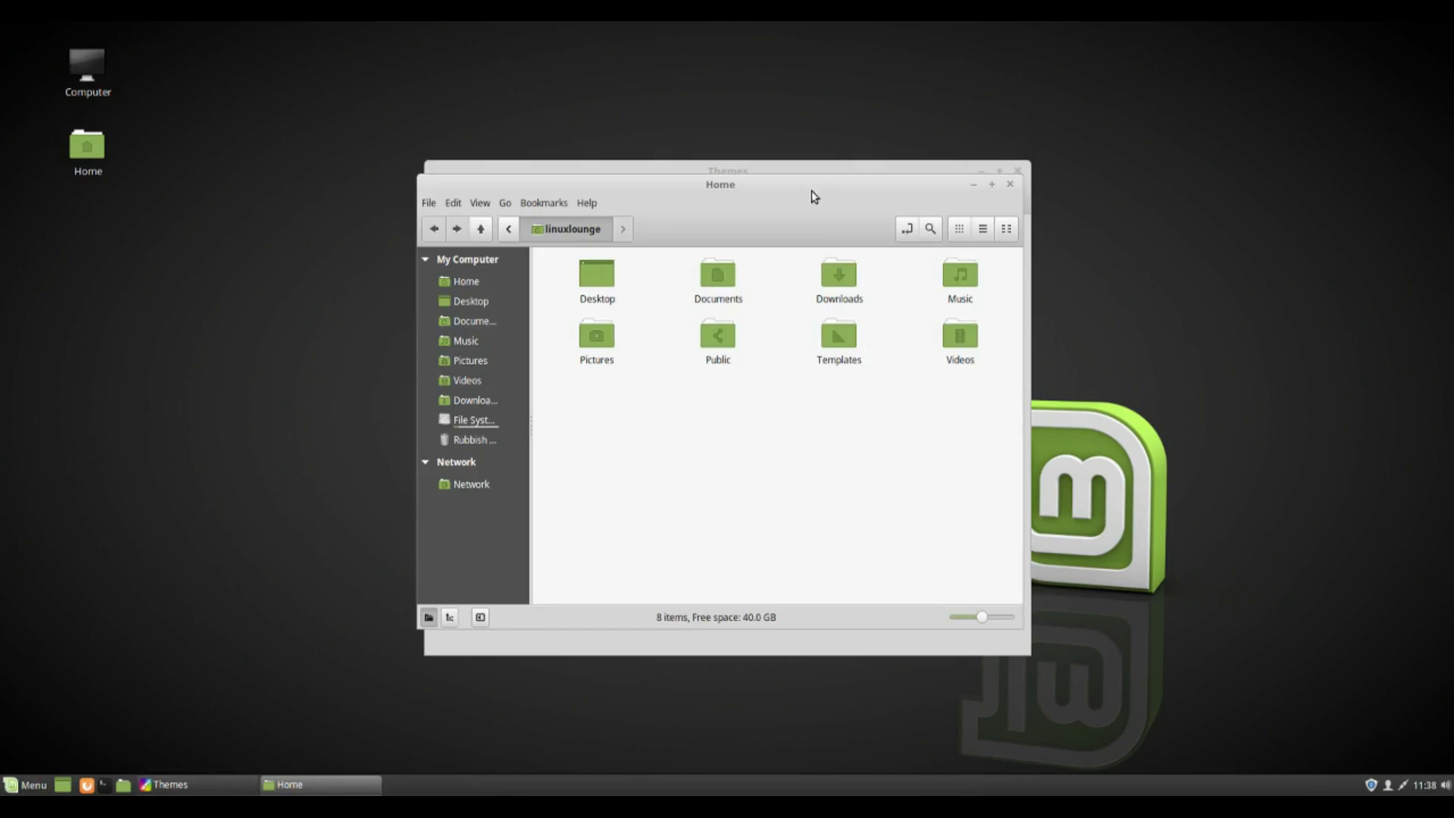
left_click_drag(802, 220, 693, 198)
left_click(750, 195)
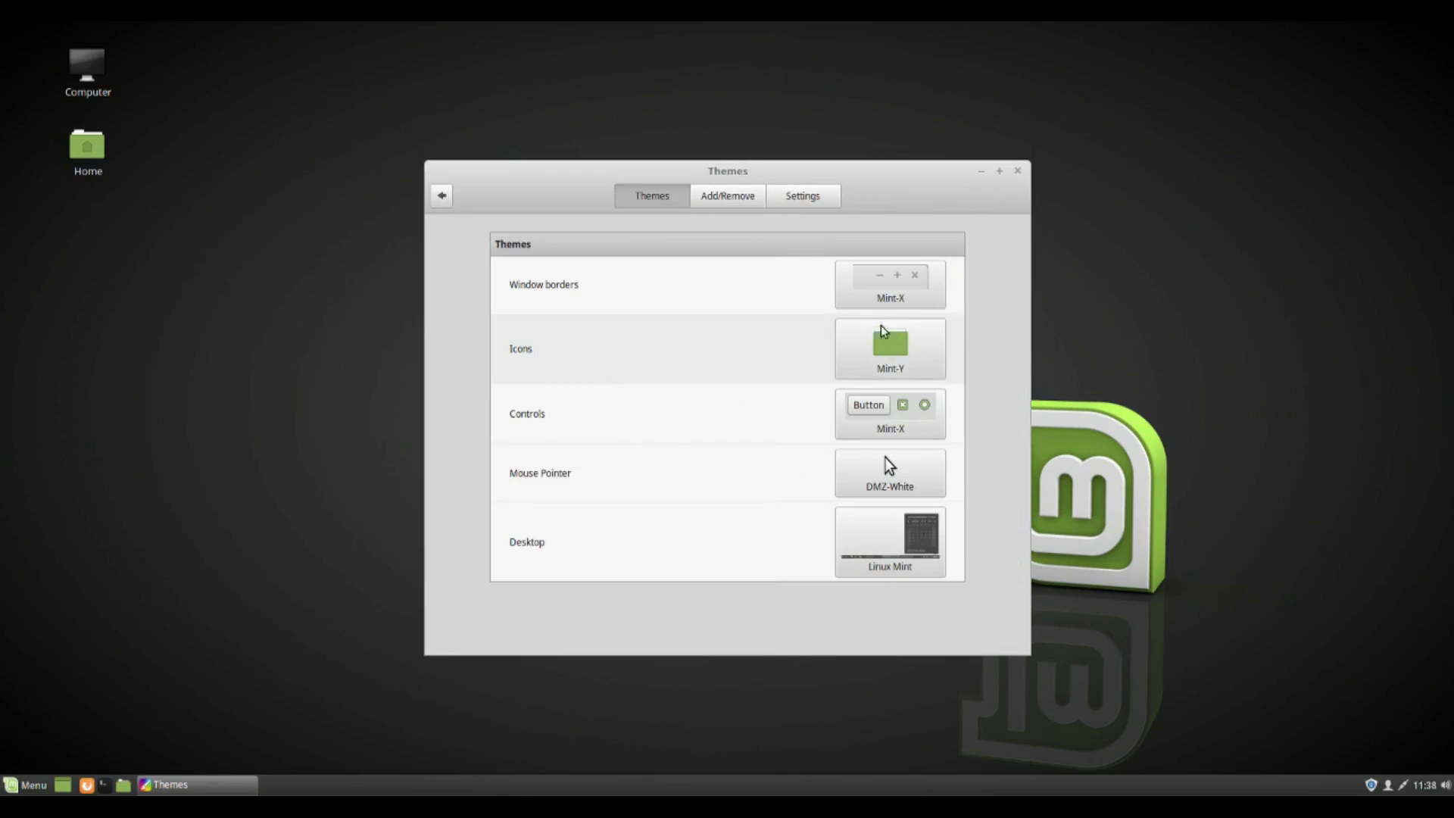
Restore the Mint-X icon theme and close the Themes window.
left_click(890, 348)
left_click(977, 331)
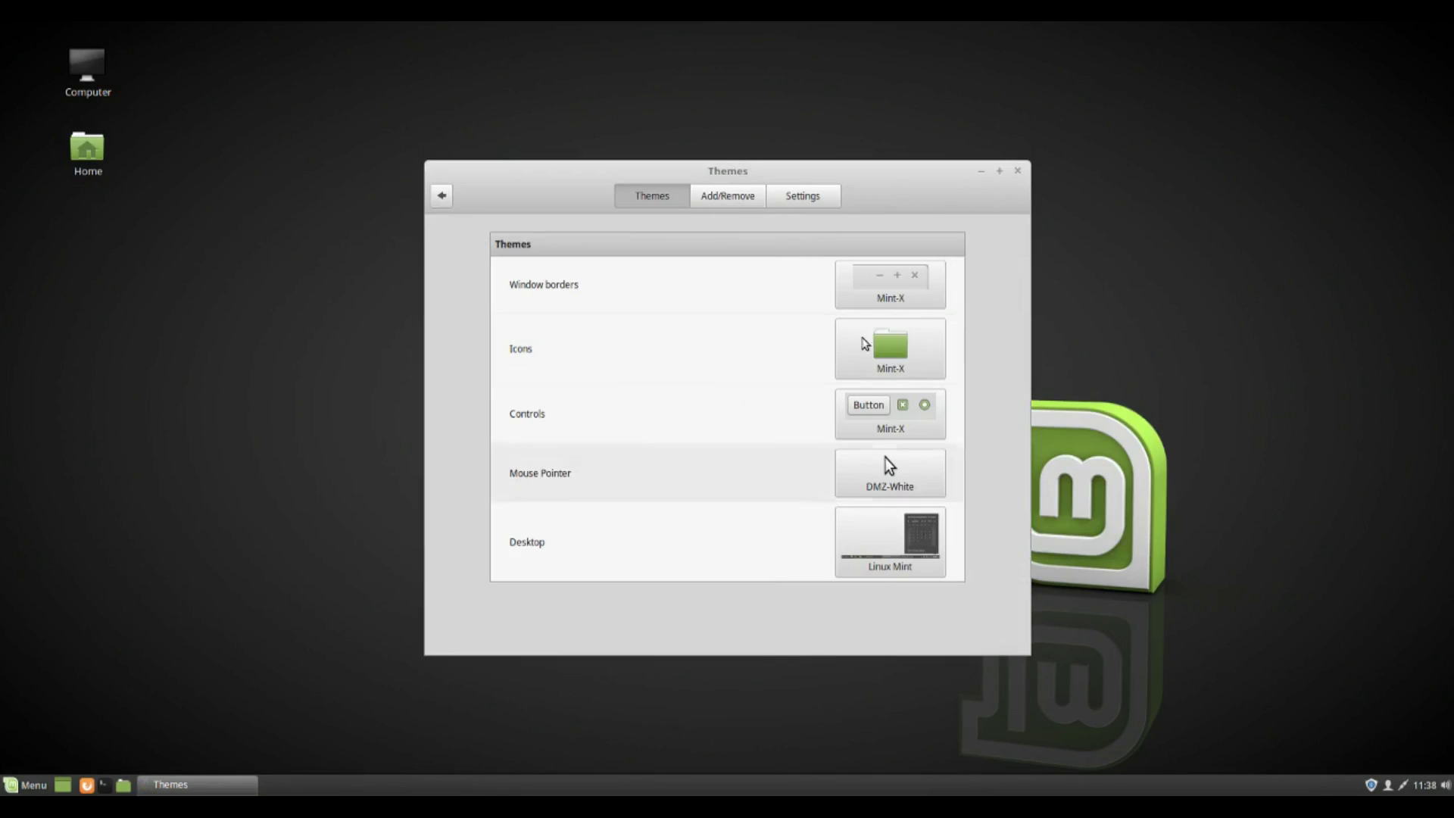
left_click(1017, 171)
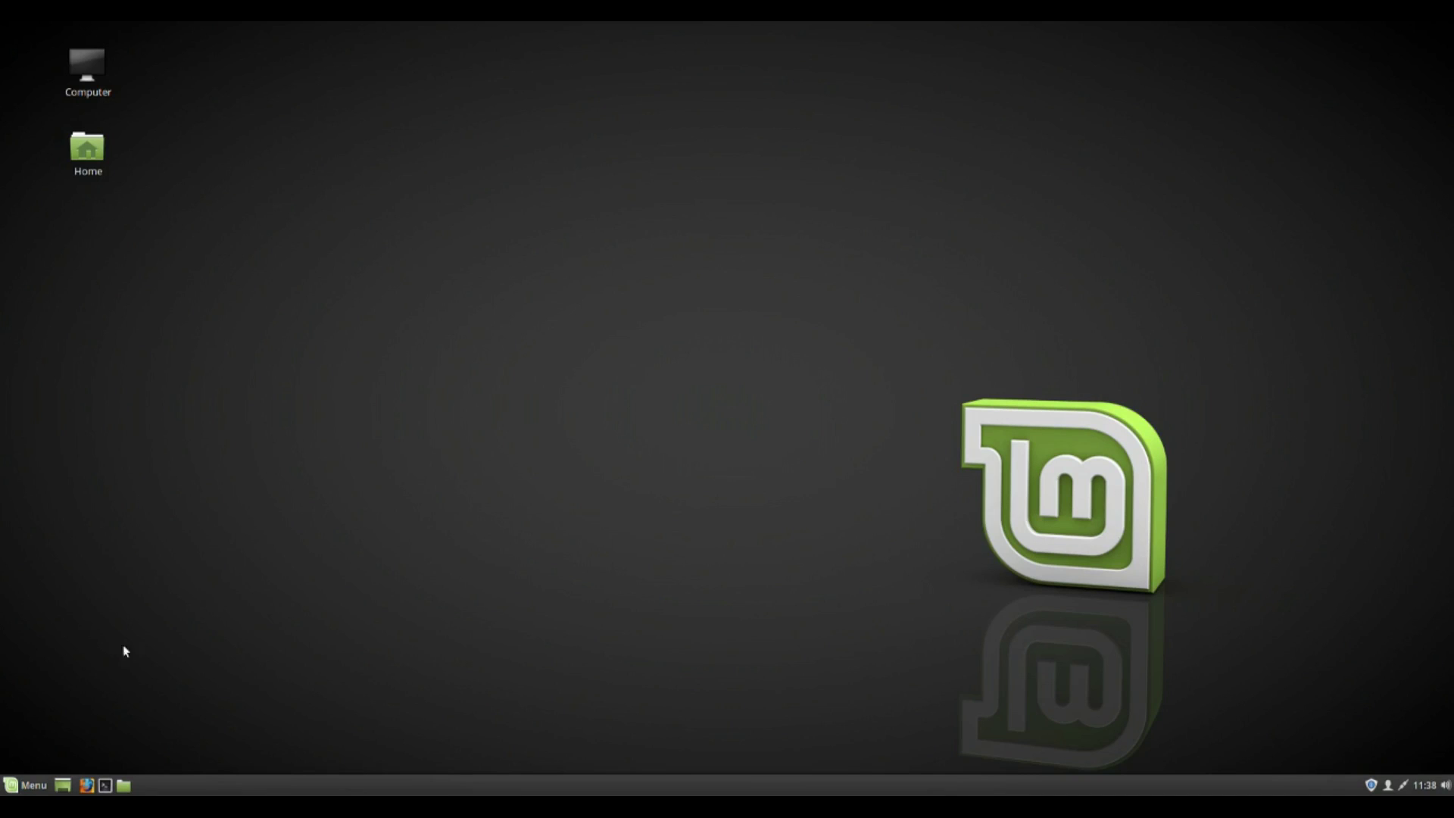
Launch Software Manager from the menu favourites and maximize its window.
left_click(9, 780)
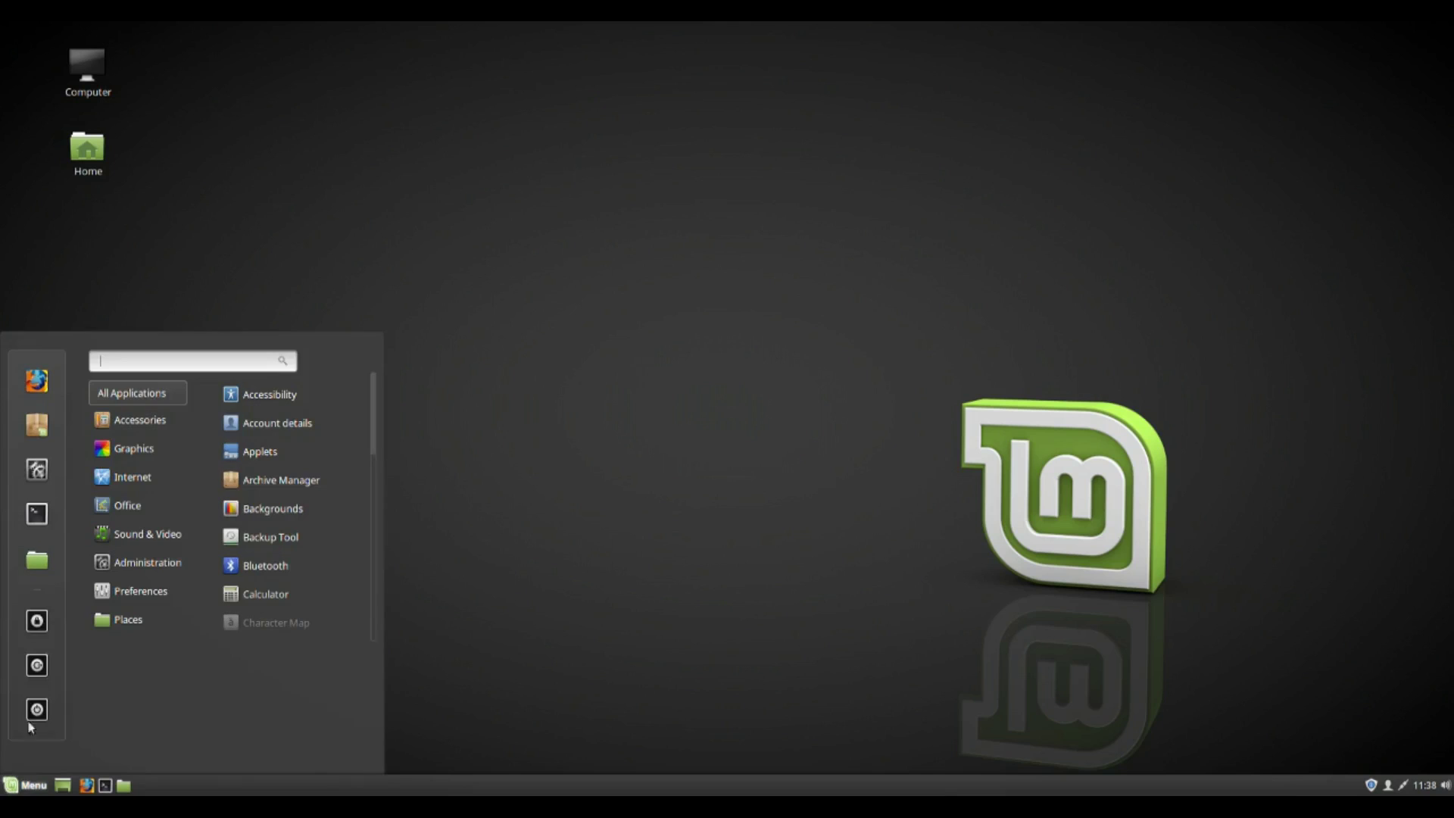
left_click(44, 429)
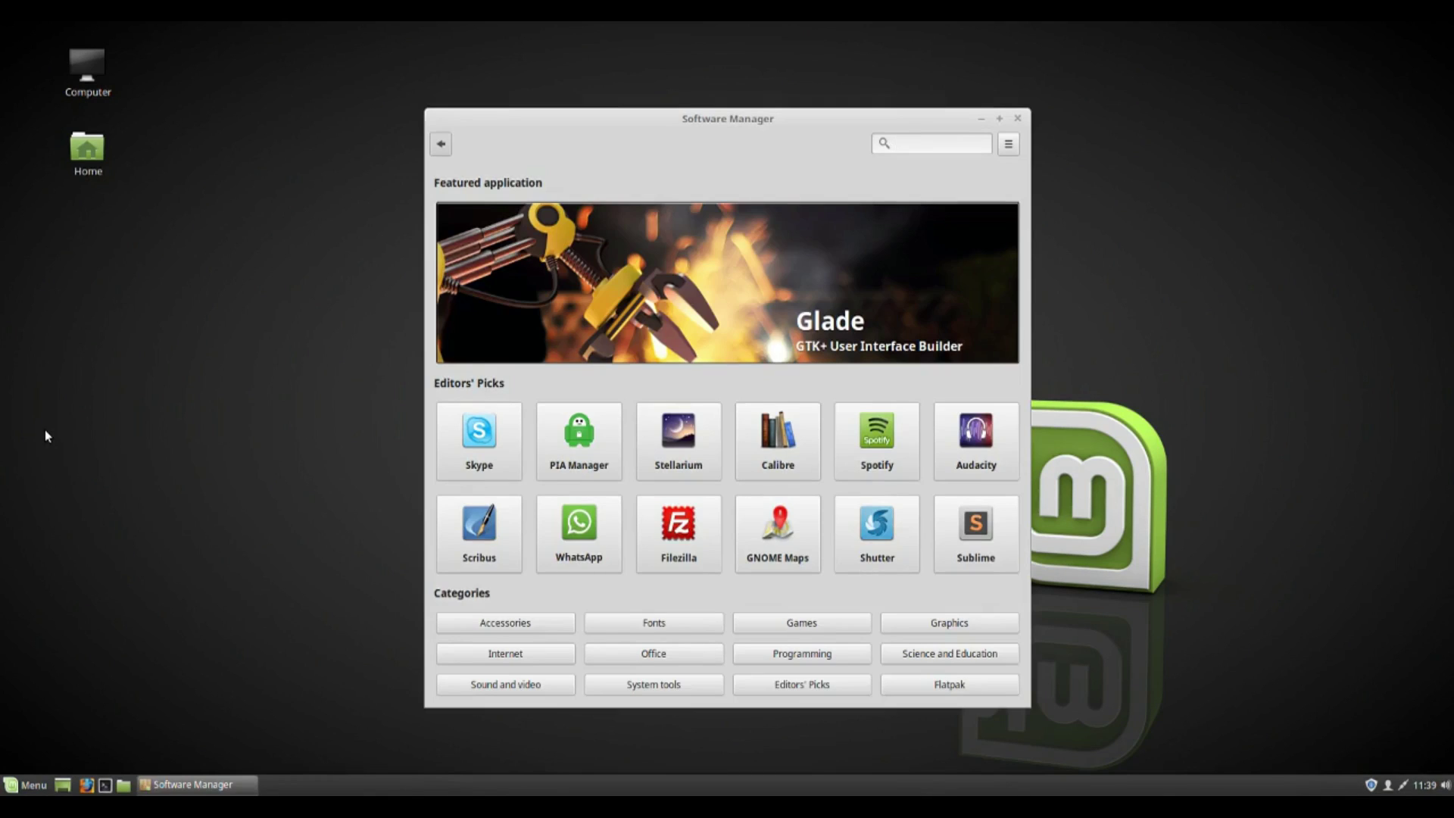
left_click(1000, 118)
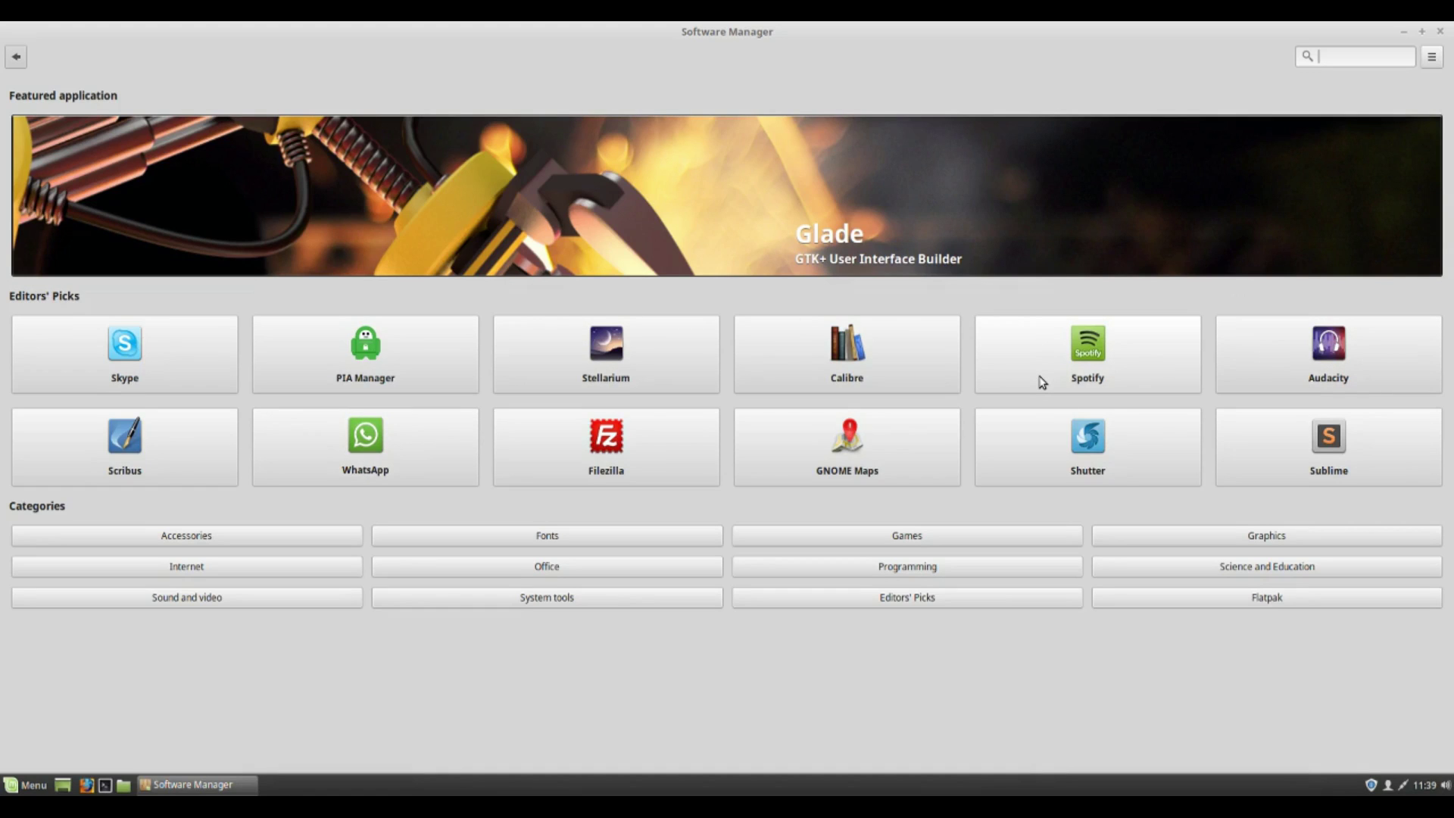
Scroll through the Flatpak category's app list, then close Software Manager.
left_click(1163, 604)
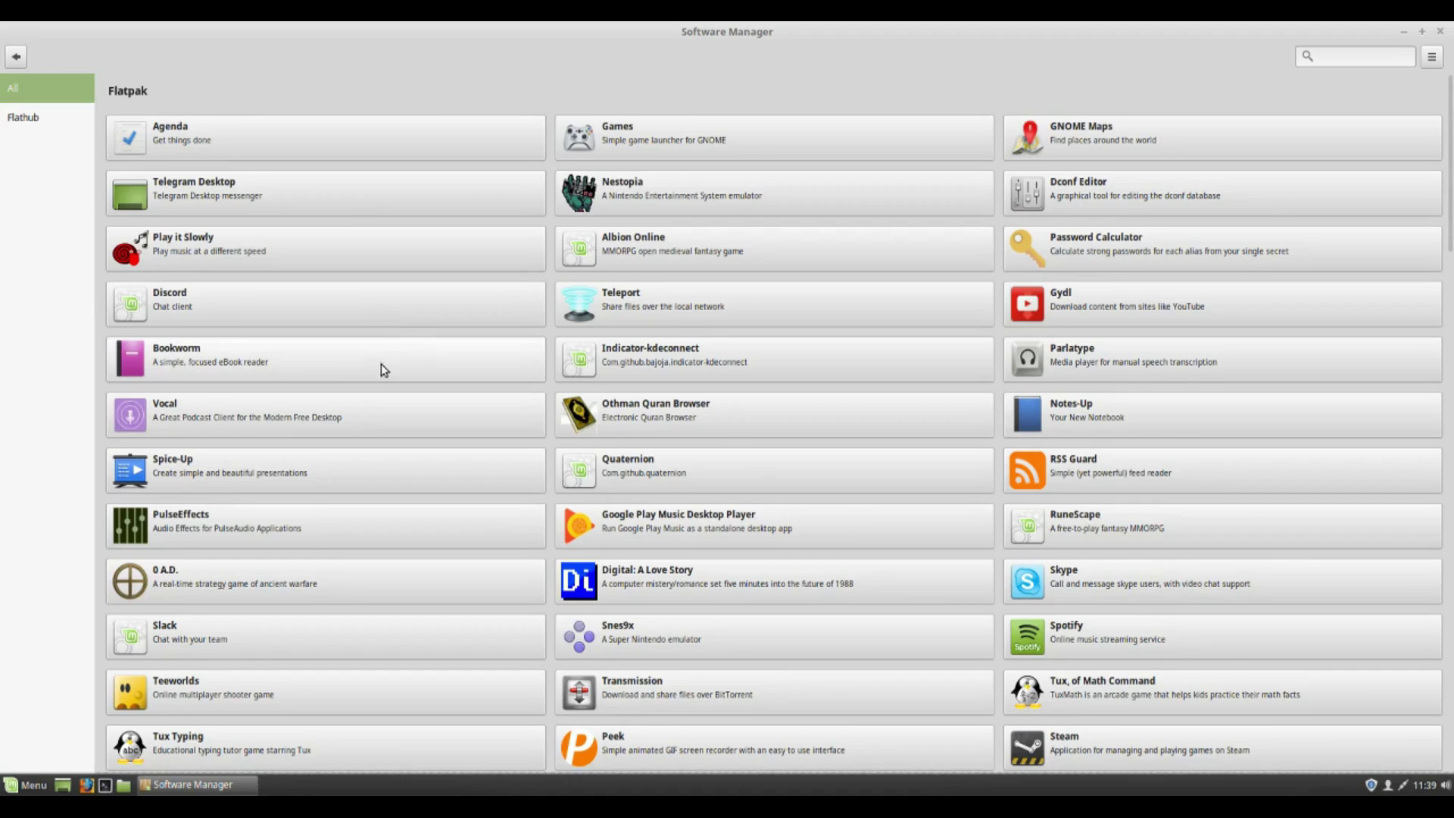
scroll(1181, 409, "down", 1)
scroll(921, 425, "down", 2)
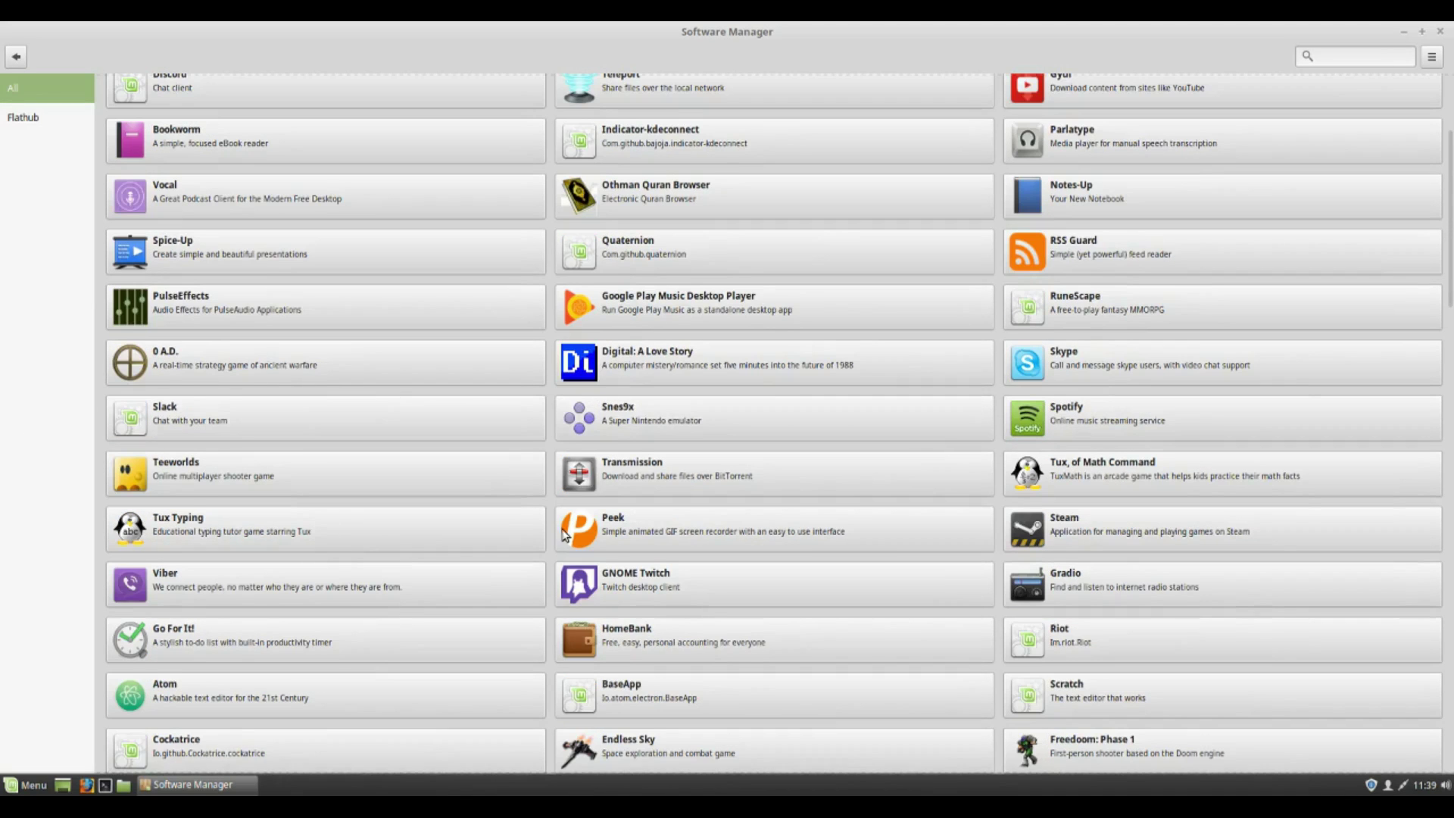
scroll(565, 535, "down", 6)
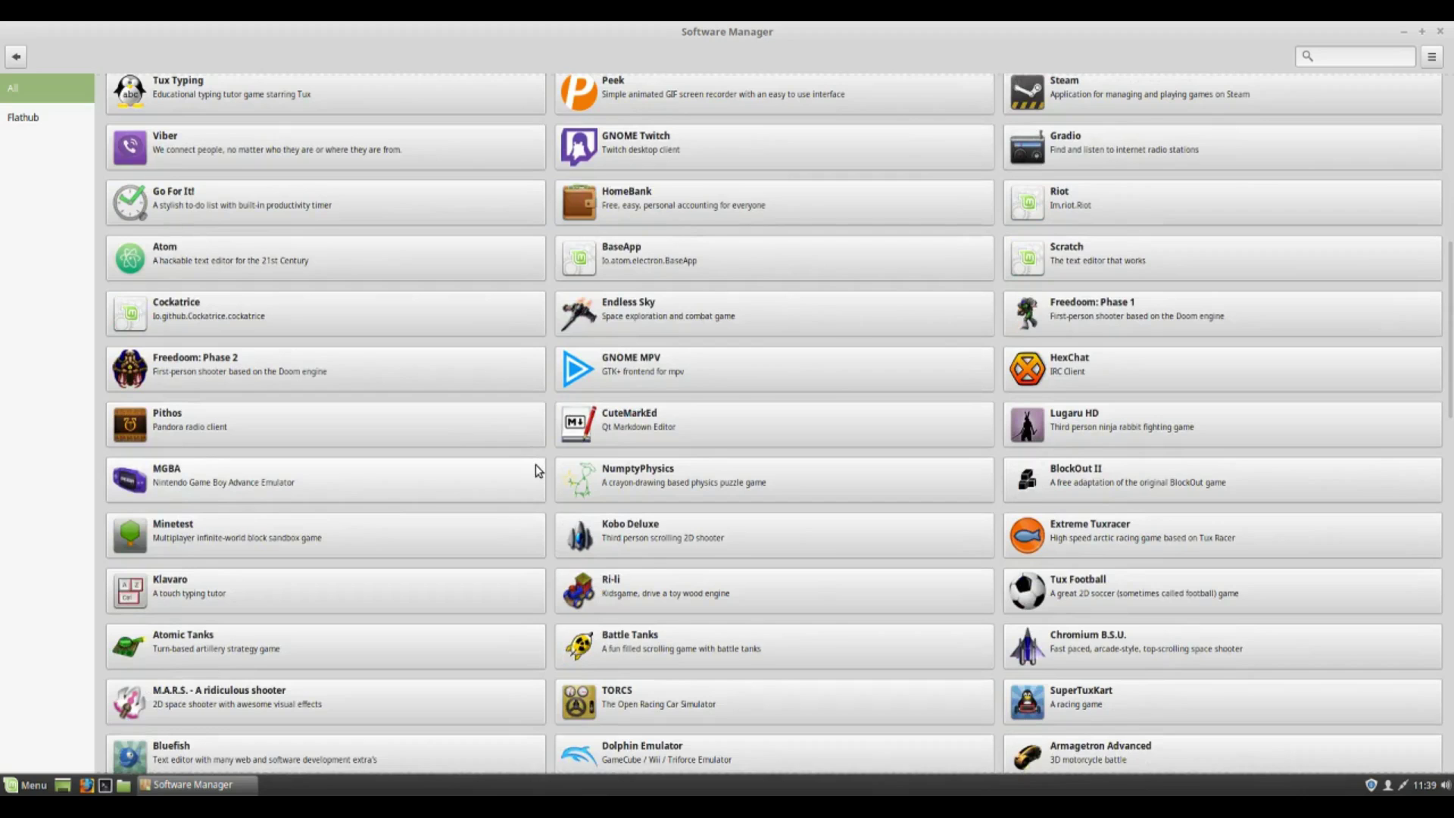
scroll(739, 233, "up", 4)
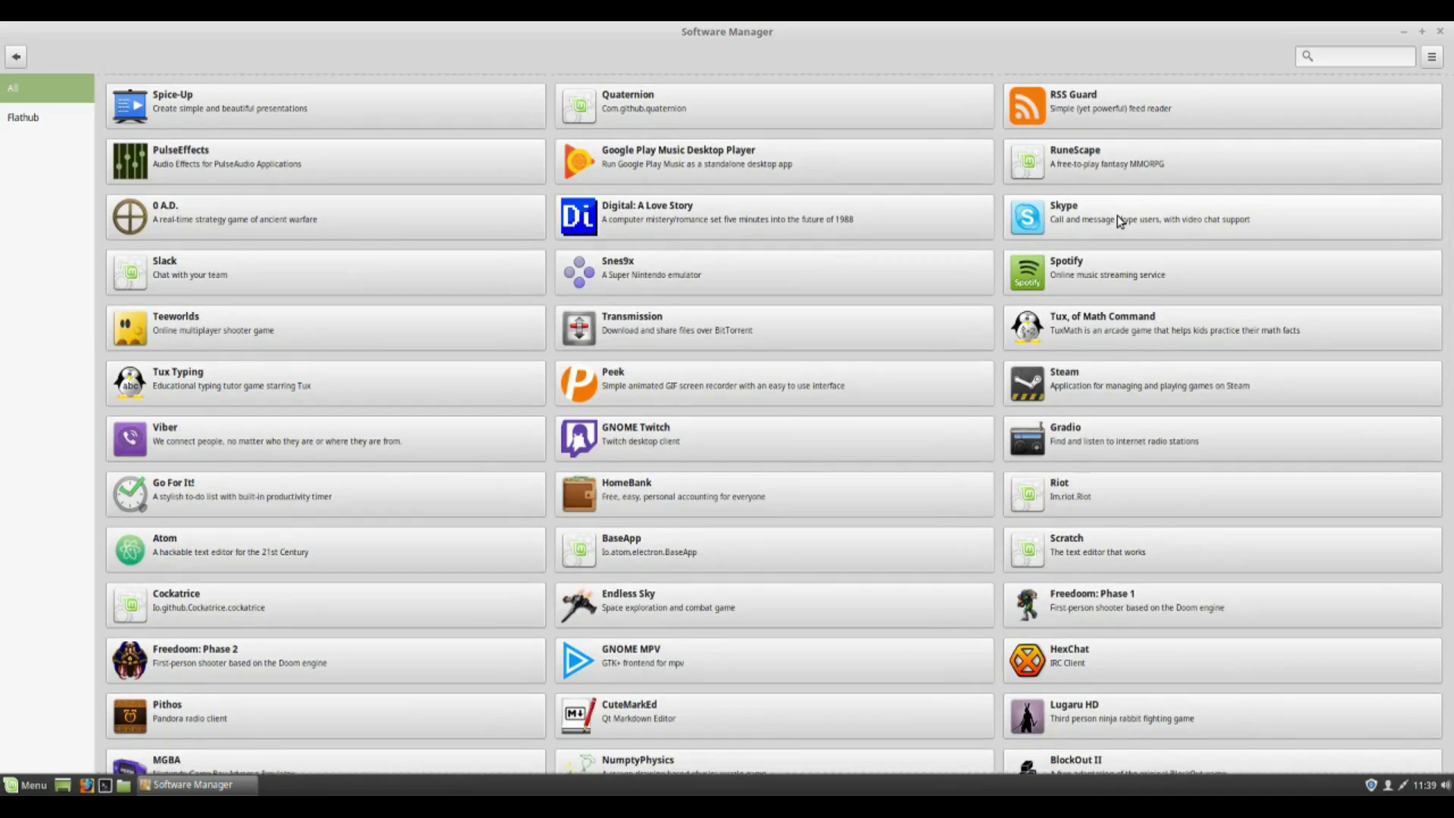
scroll(1019, 260, "down", 4)
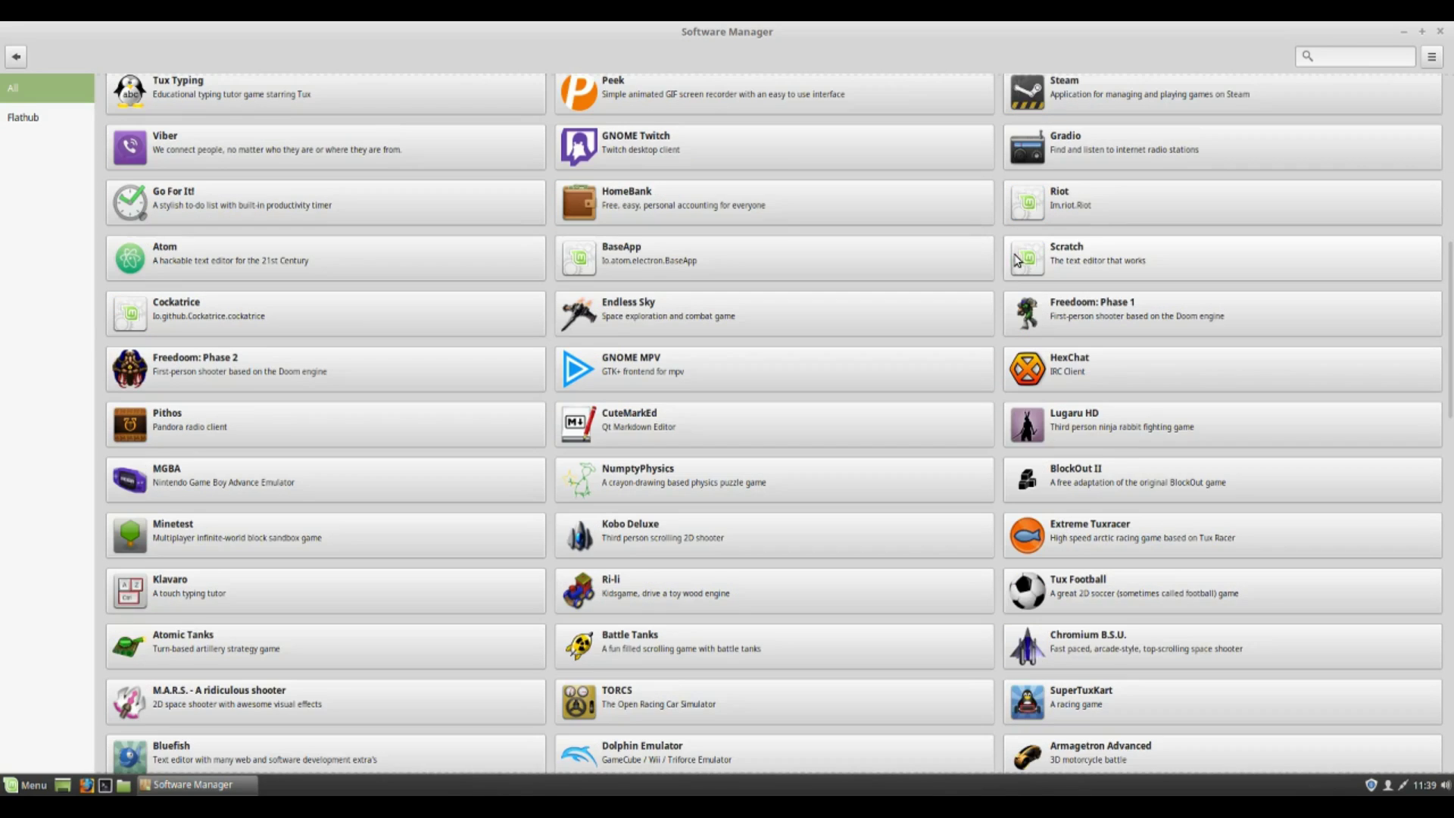
scroll(1103, 464, "down", 12)
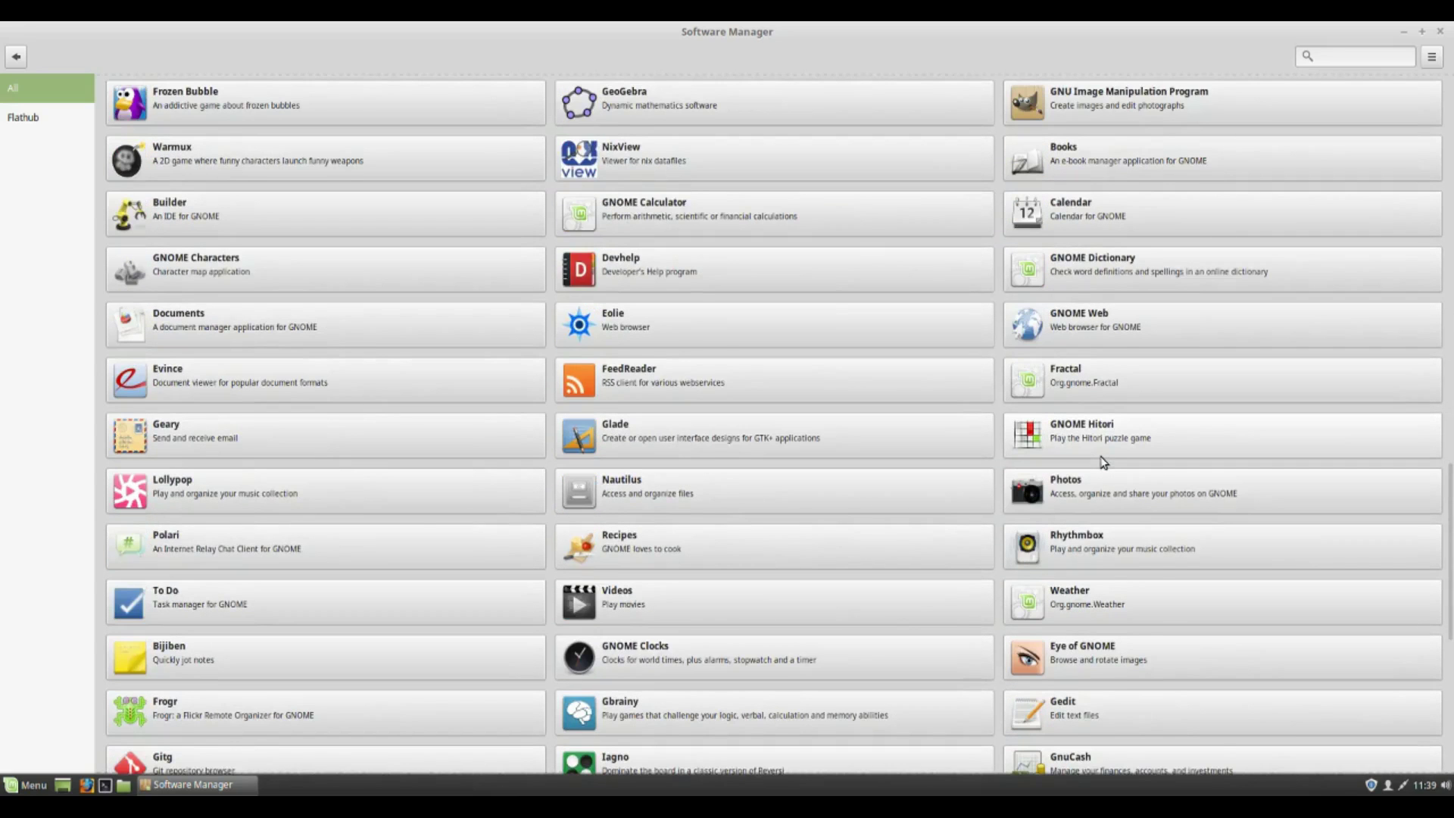
scroll(1104, 463, "down", 5)
scroll(1094, 463, "down", 1)
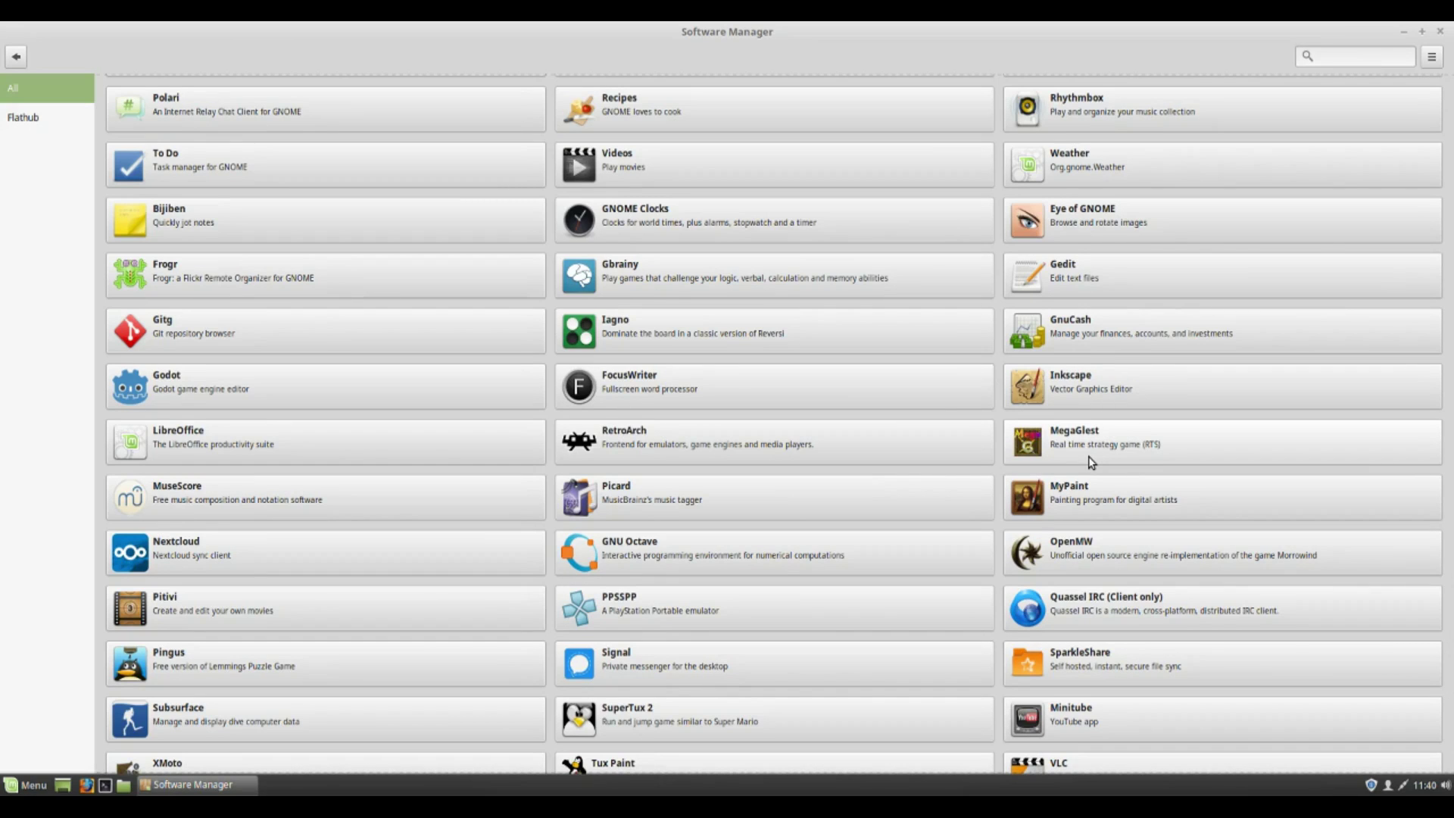
scroll(1089, 464, "down", 2)
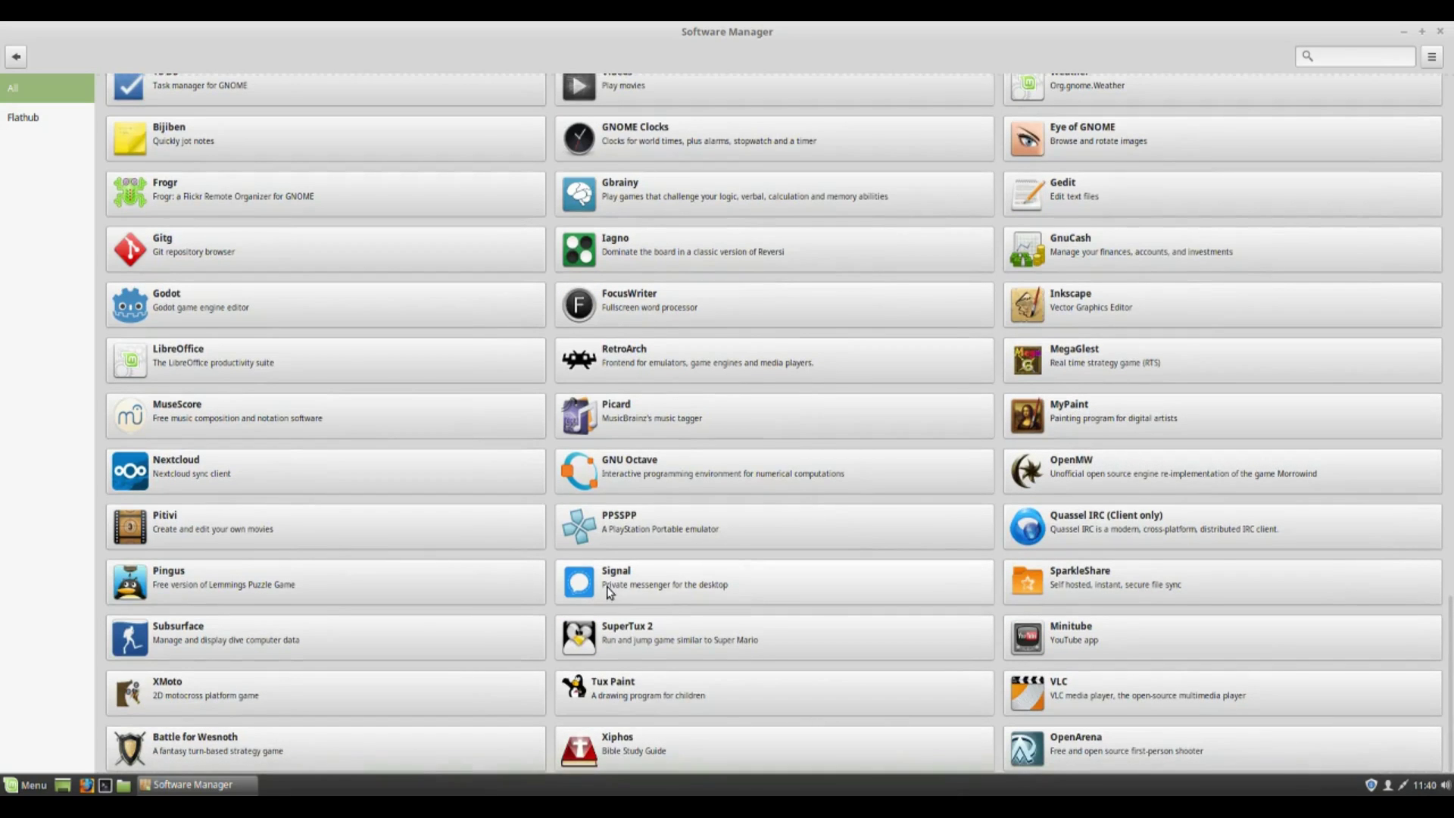
scroll(595, 580, "up", 10)
scroll(594, 580, "up", 15)
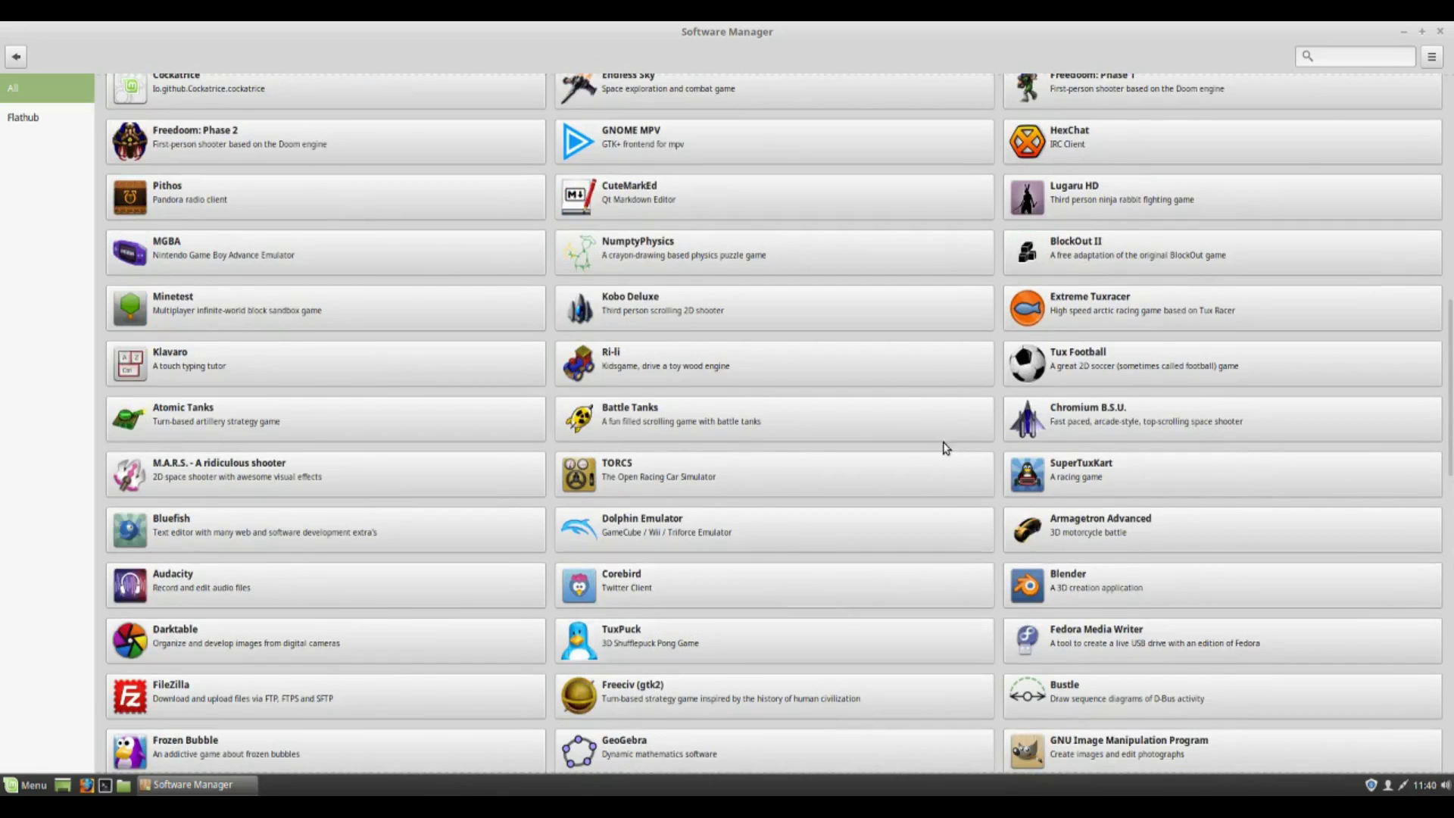
scroll(945, 448, "up", 3)
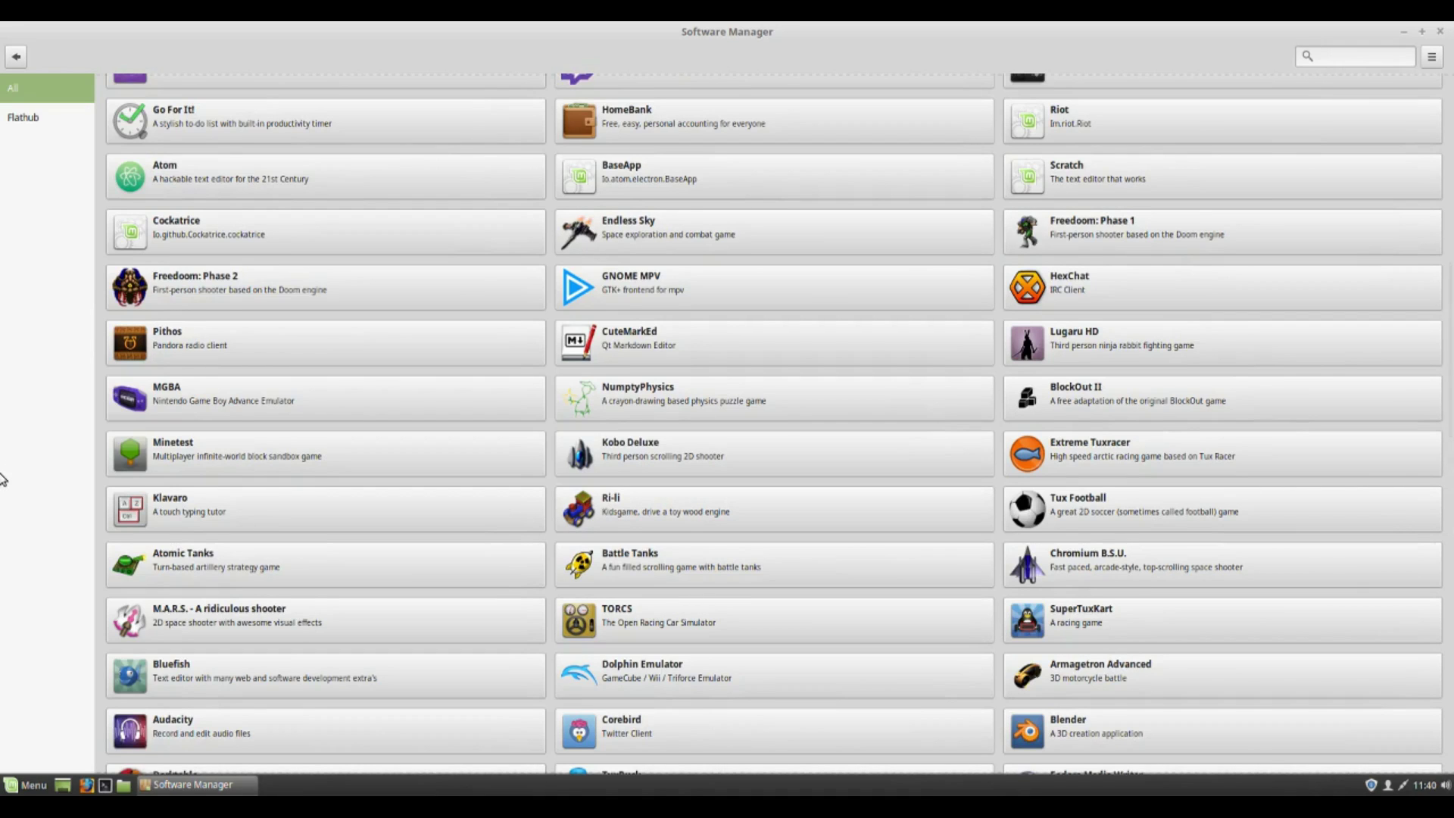
left_click(1439, 33)
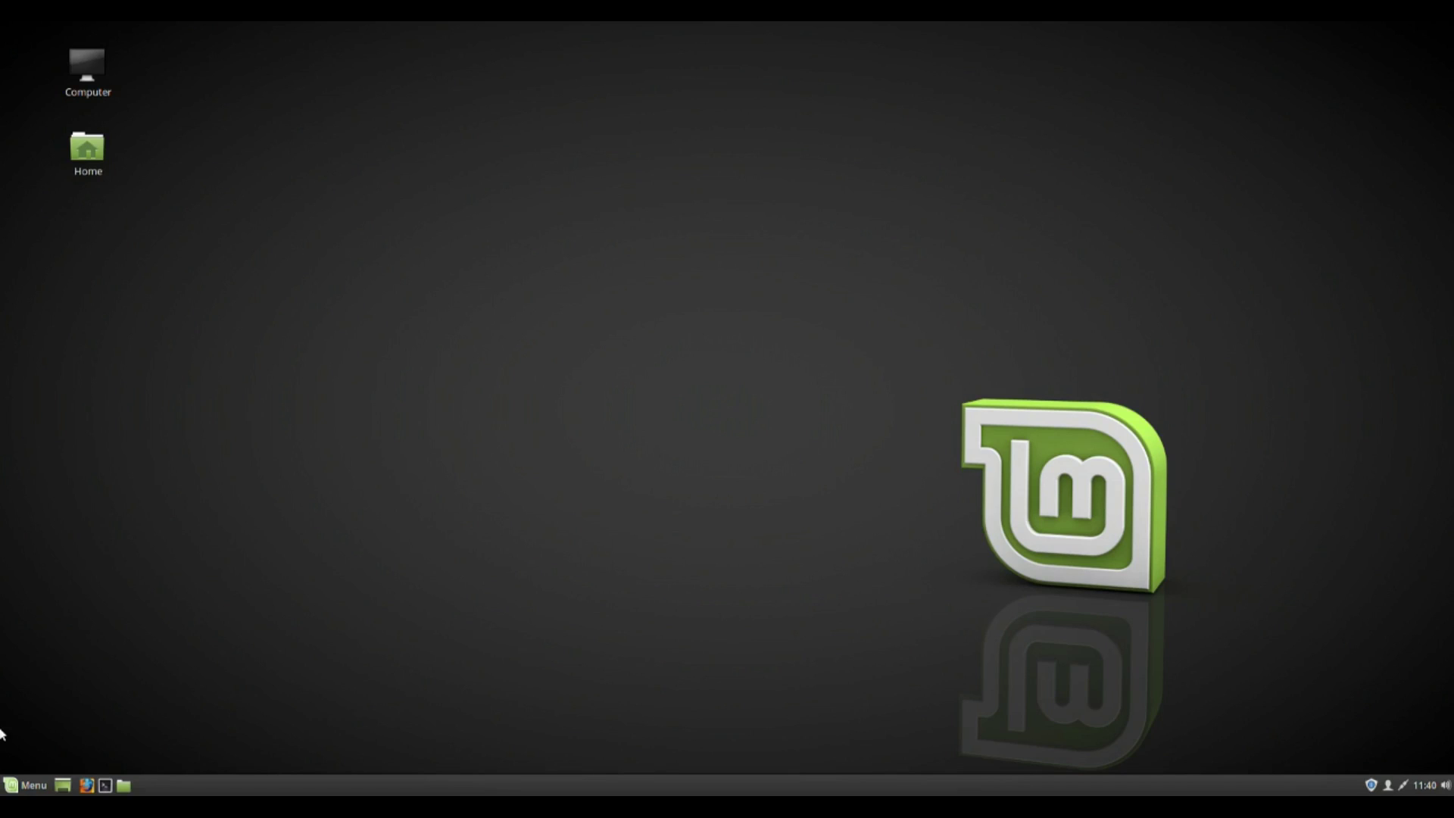
Start Redshift from the Accessories category of the Cinnamon menu.
left_click(33, 786)
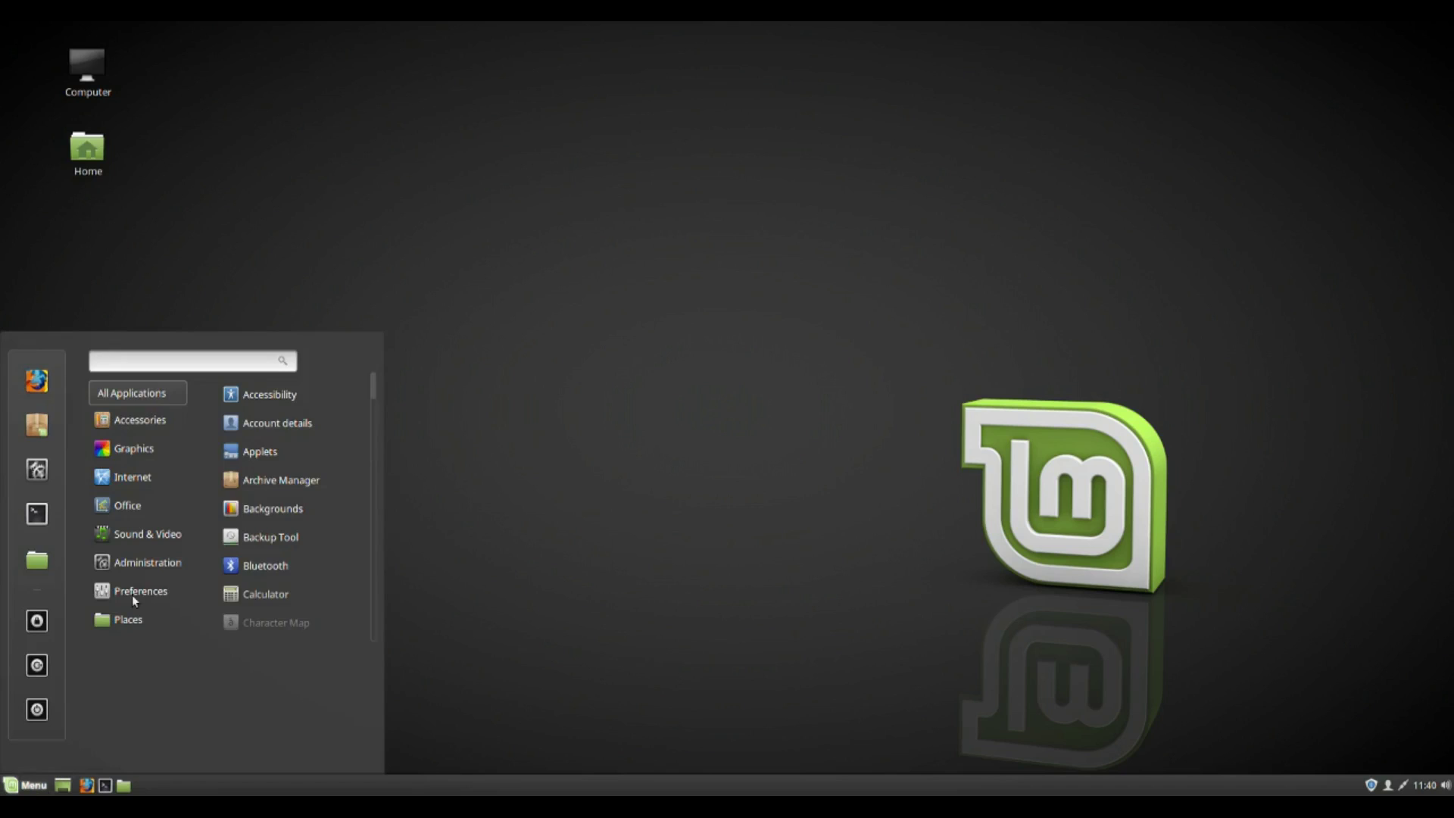
mouse_move(143, 432)
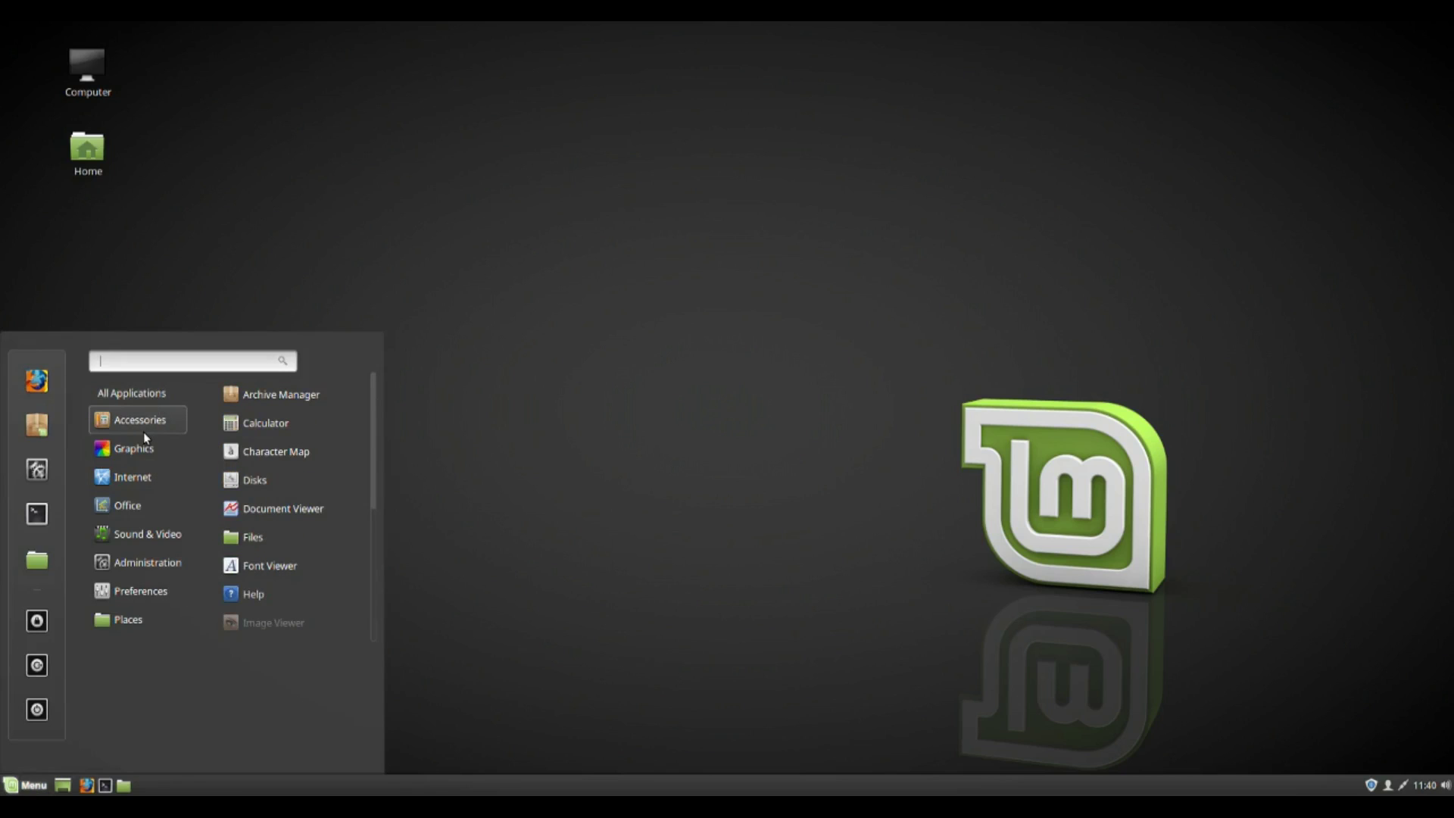
scroll(251, 471, "down", 5)
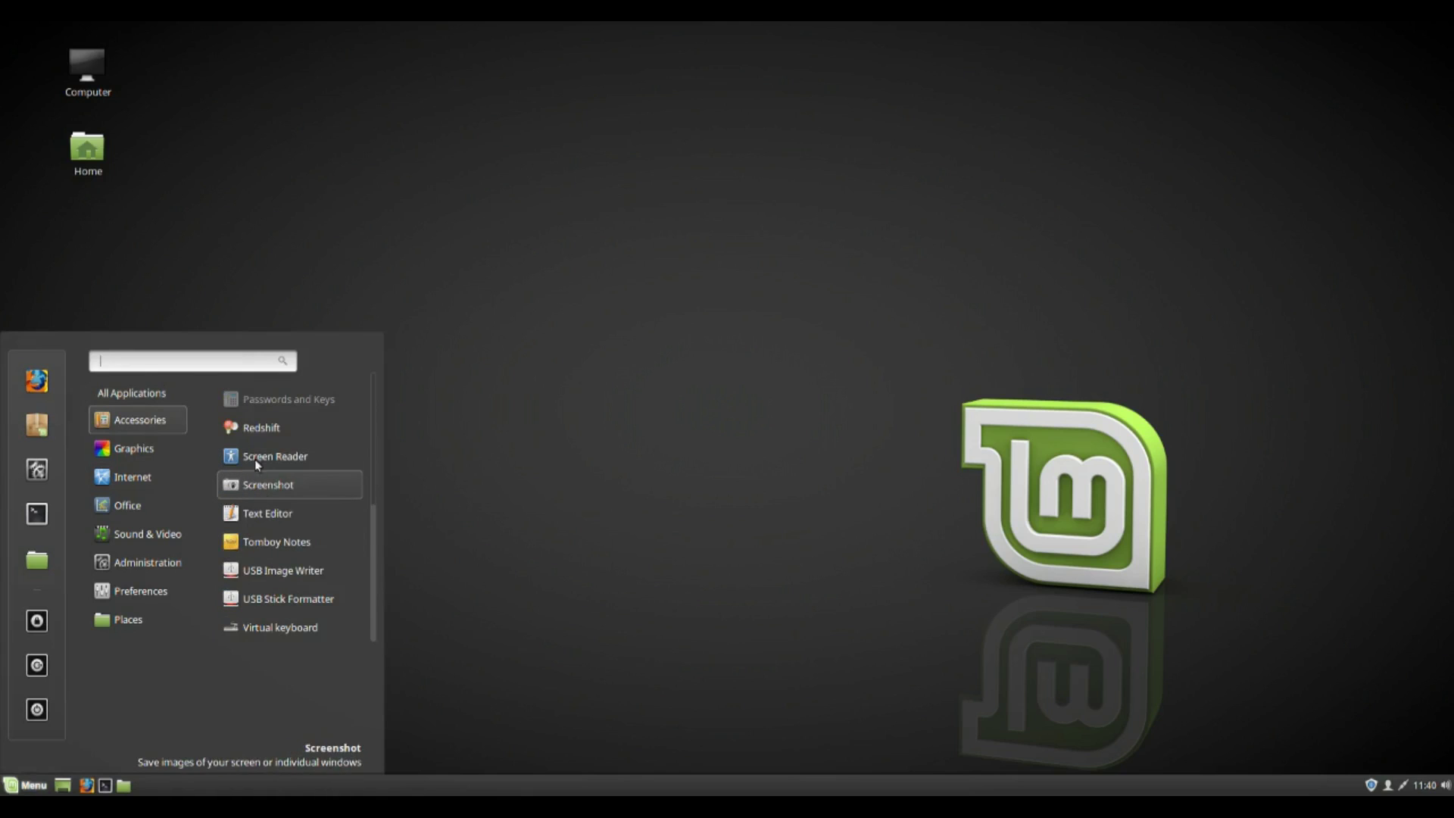
scroll(254, 454, "up", 5)
scroll(252, 477, "down", 3)
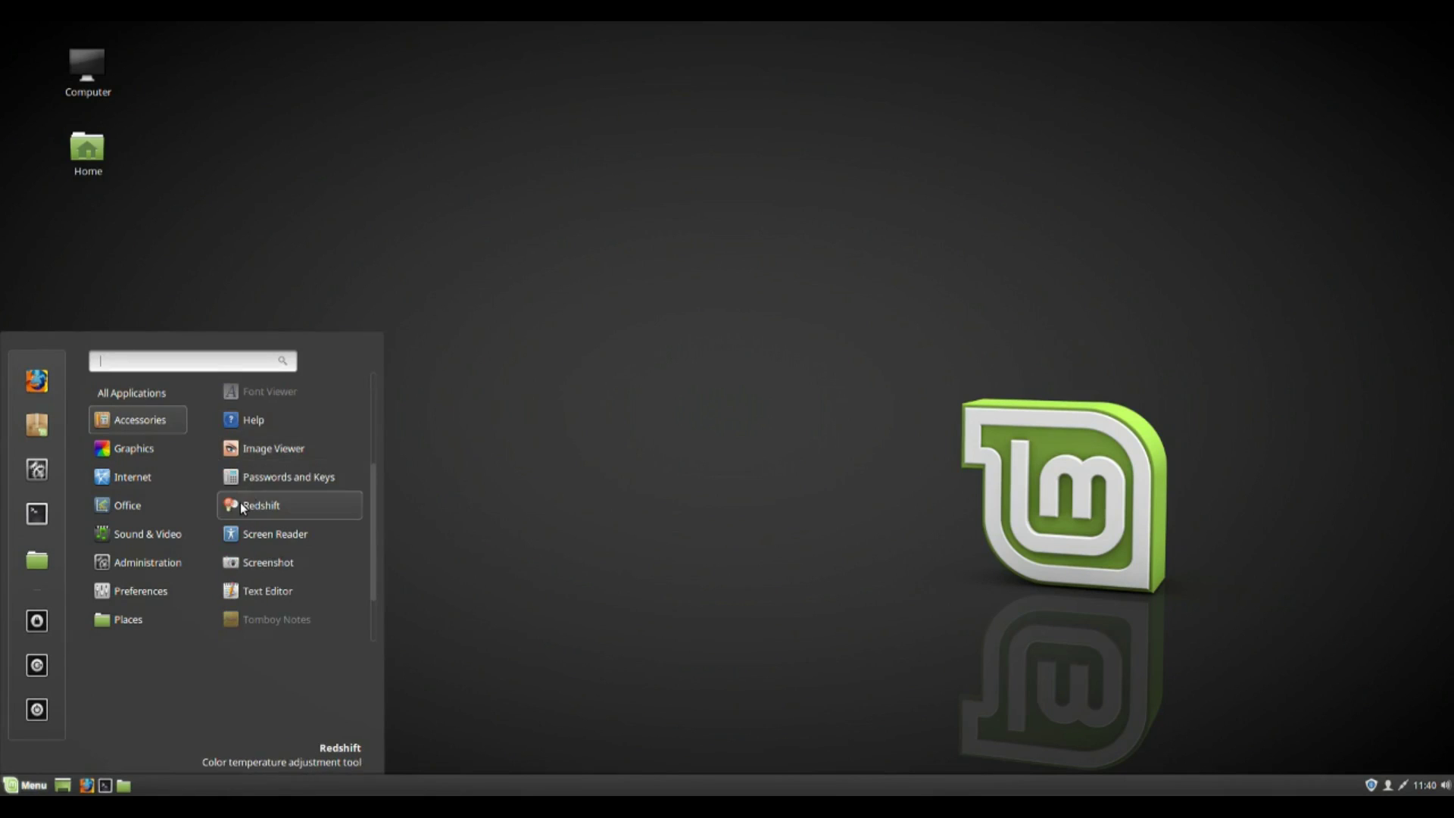
left_click(239, 502)
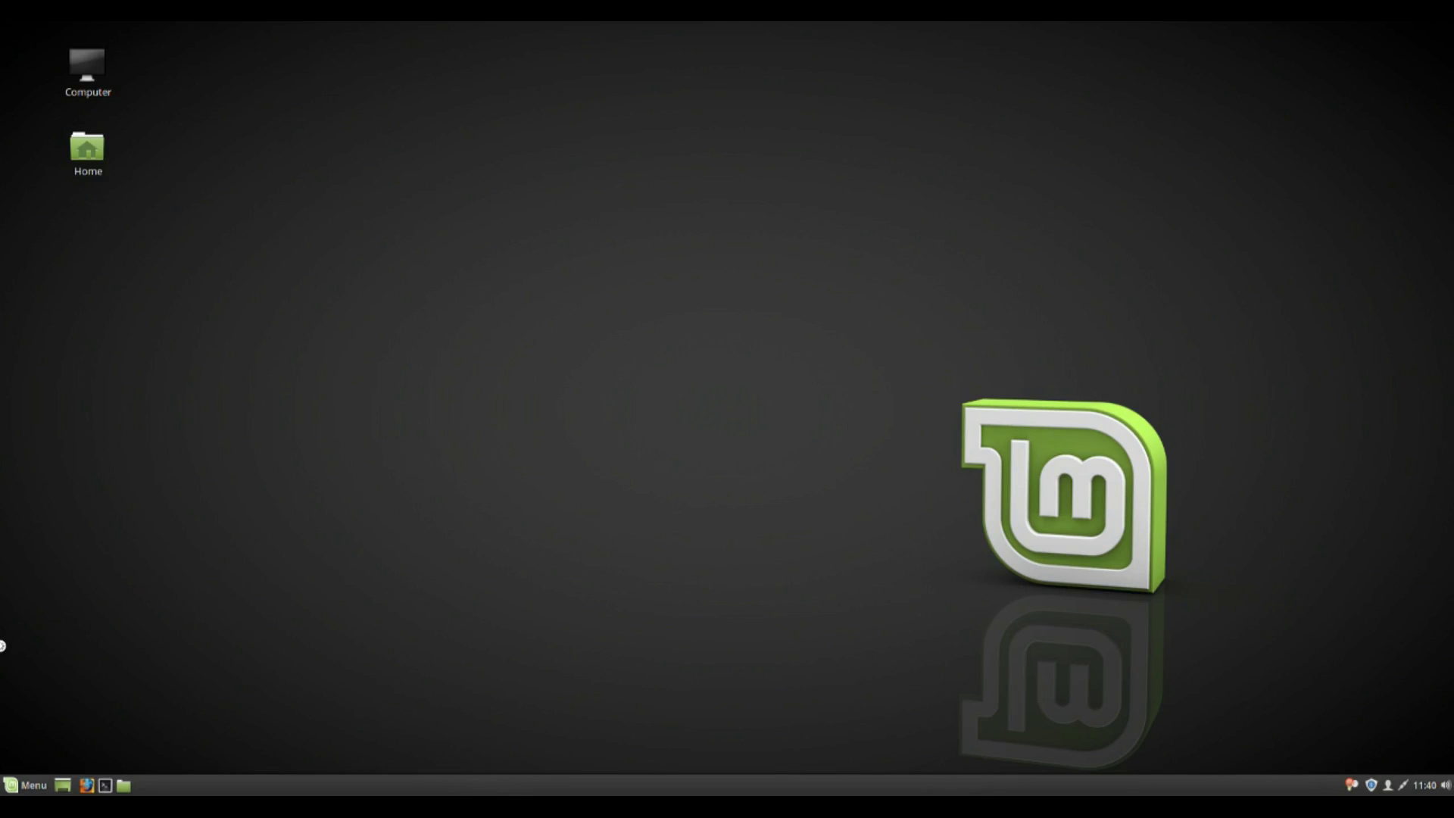
Launch Timeshift through a 'time' search in the applications menu.
left_click(15, 780)
scroll(289, 513, "down", 3)
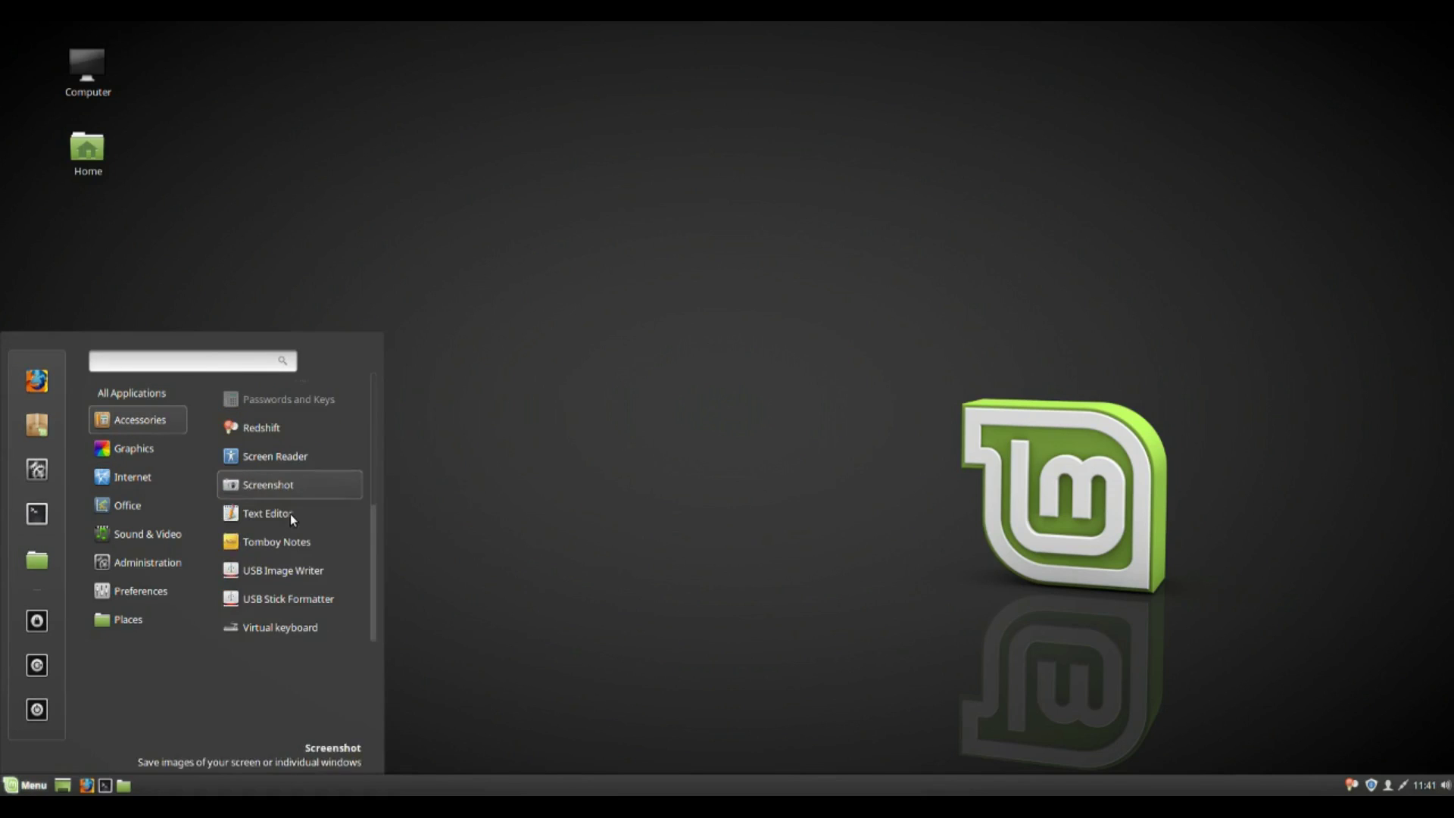
mouse_move(145, 393)
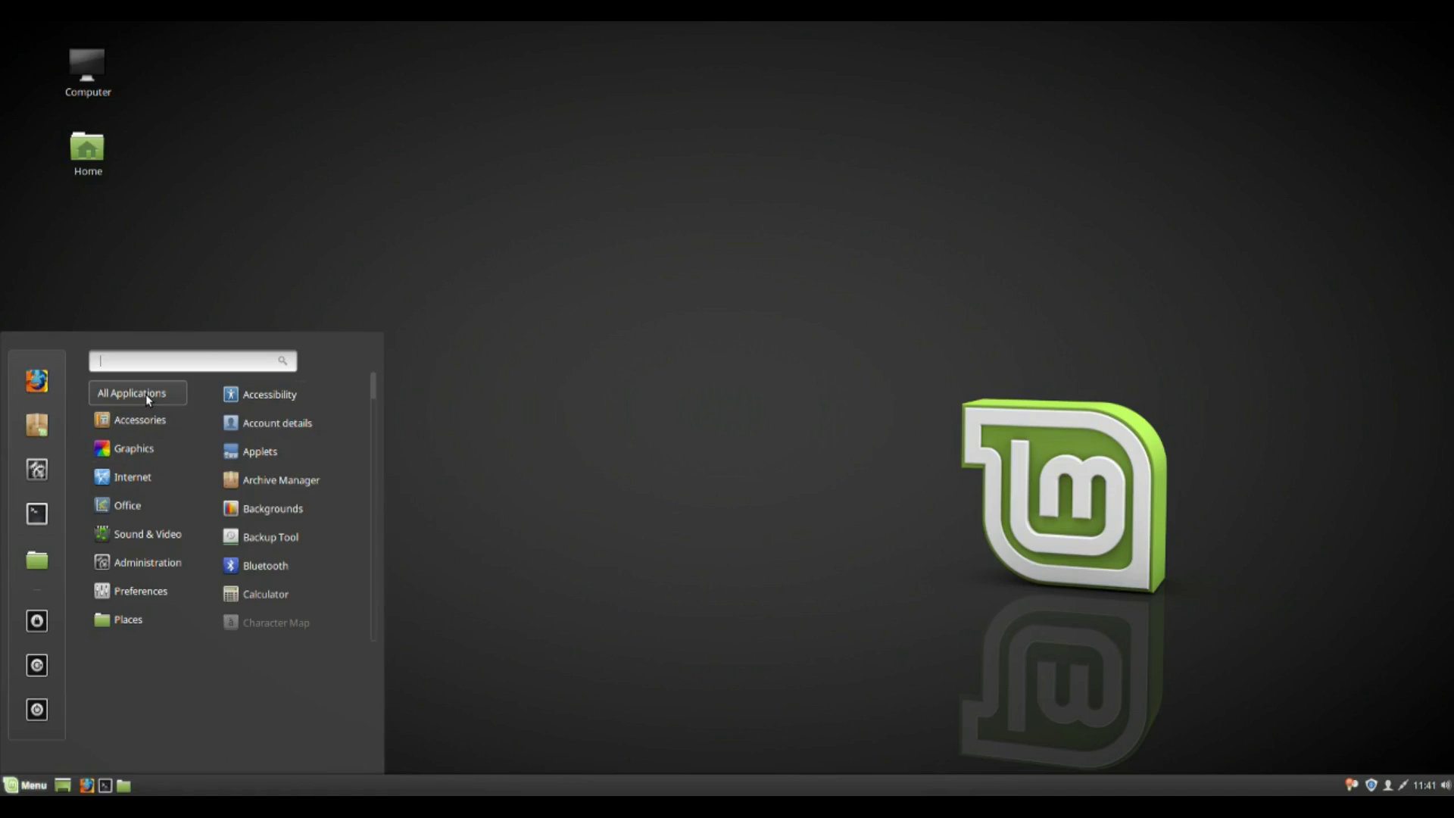
type("time")
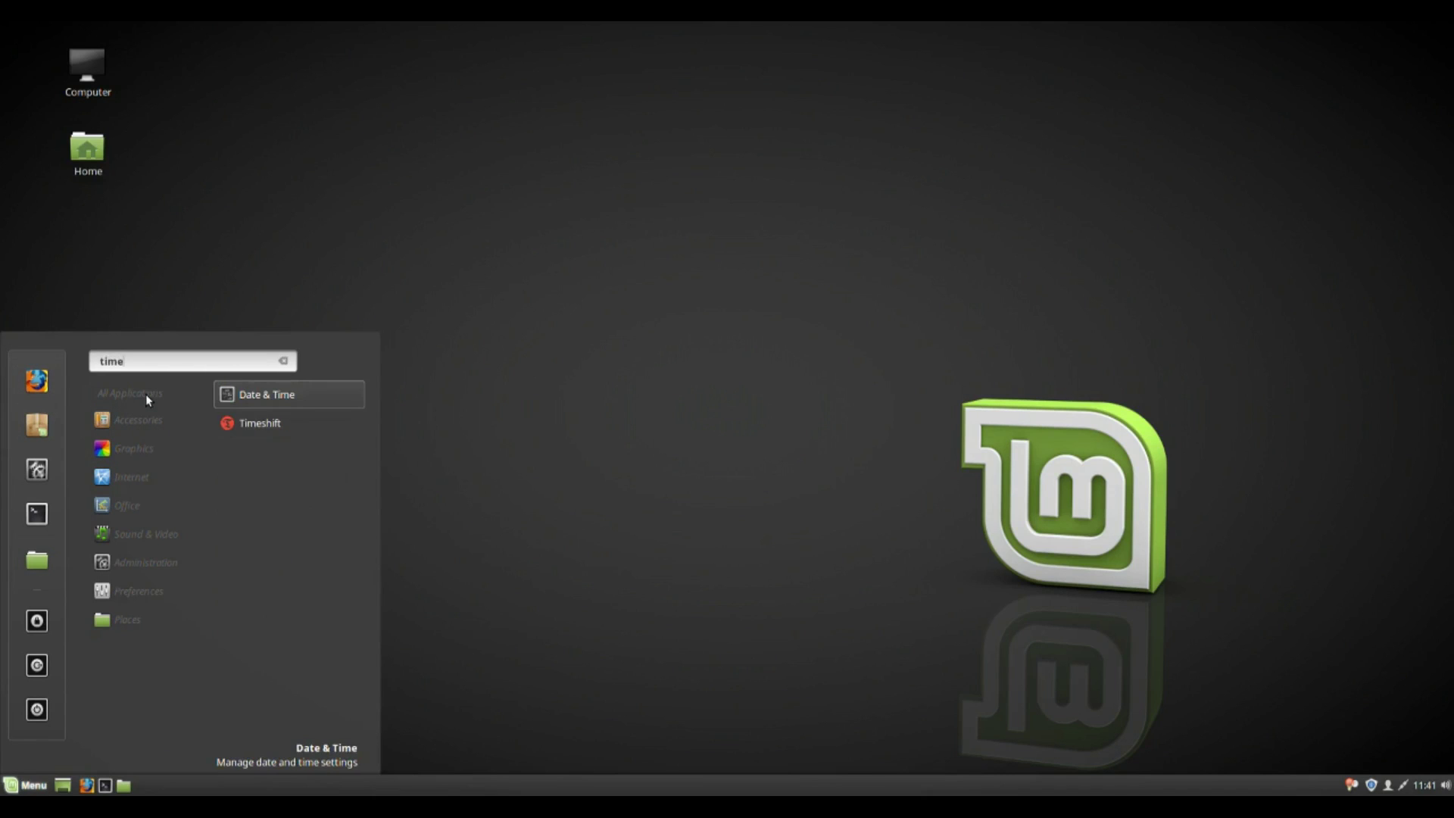
left_click(321, 412)
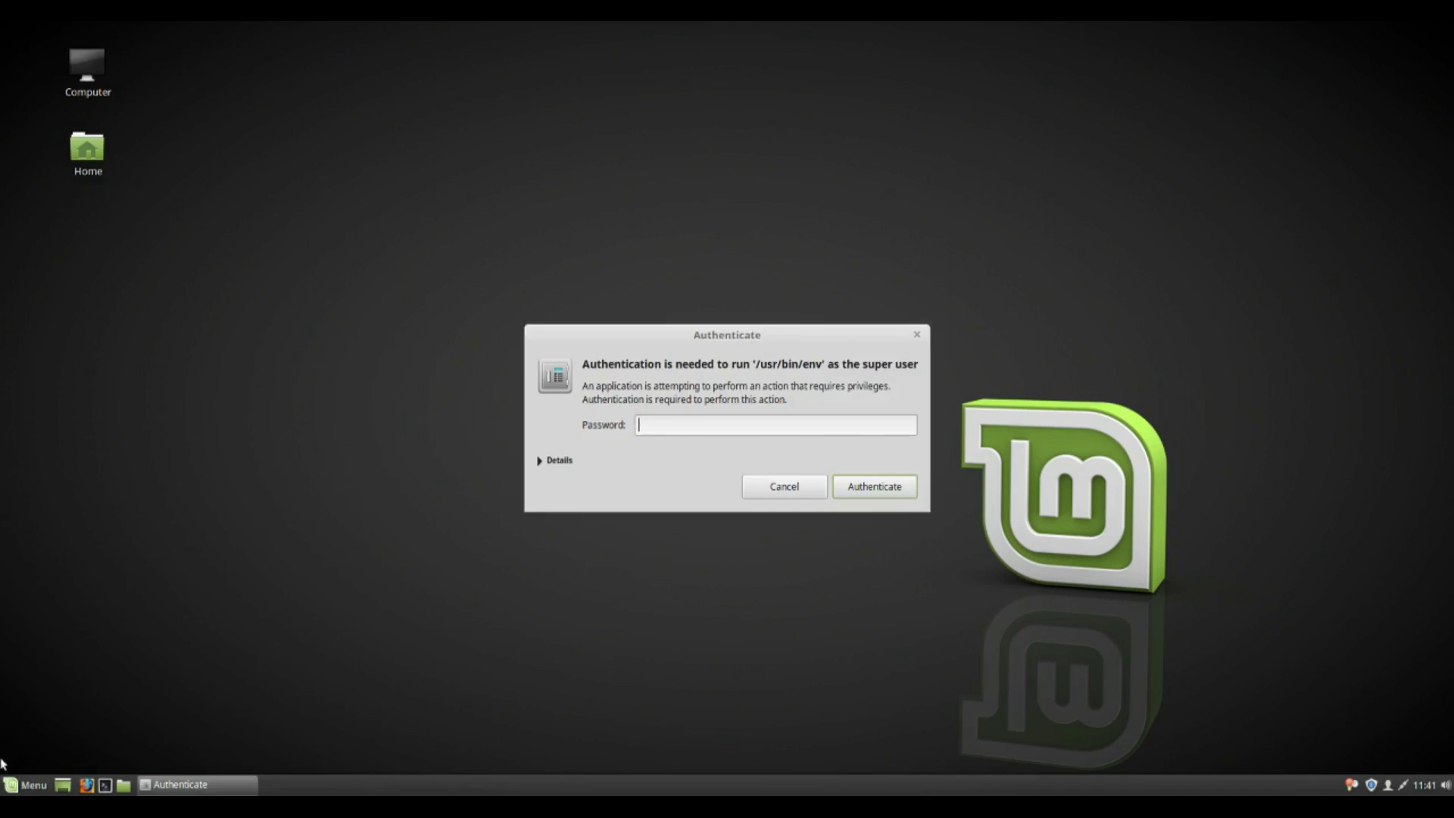
Launch the Backup Tool through a 'ba' menu search.
left_click(30, 788)
type("ba")
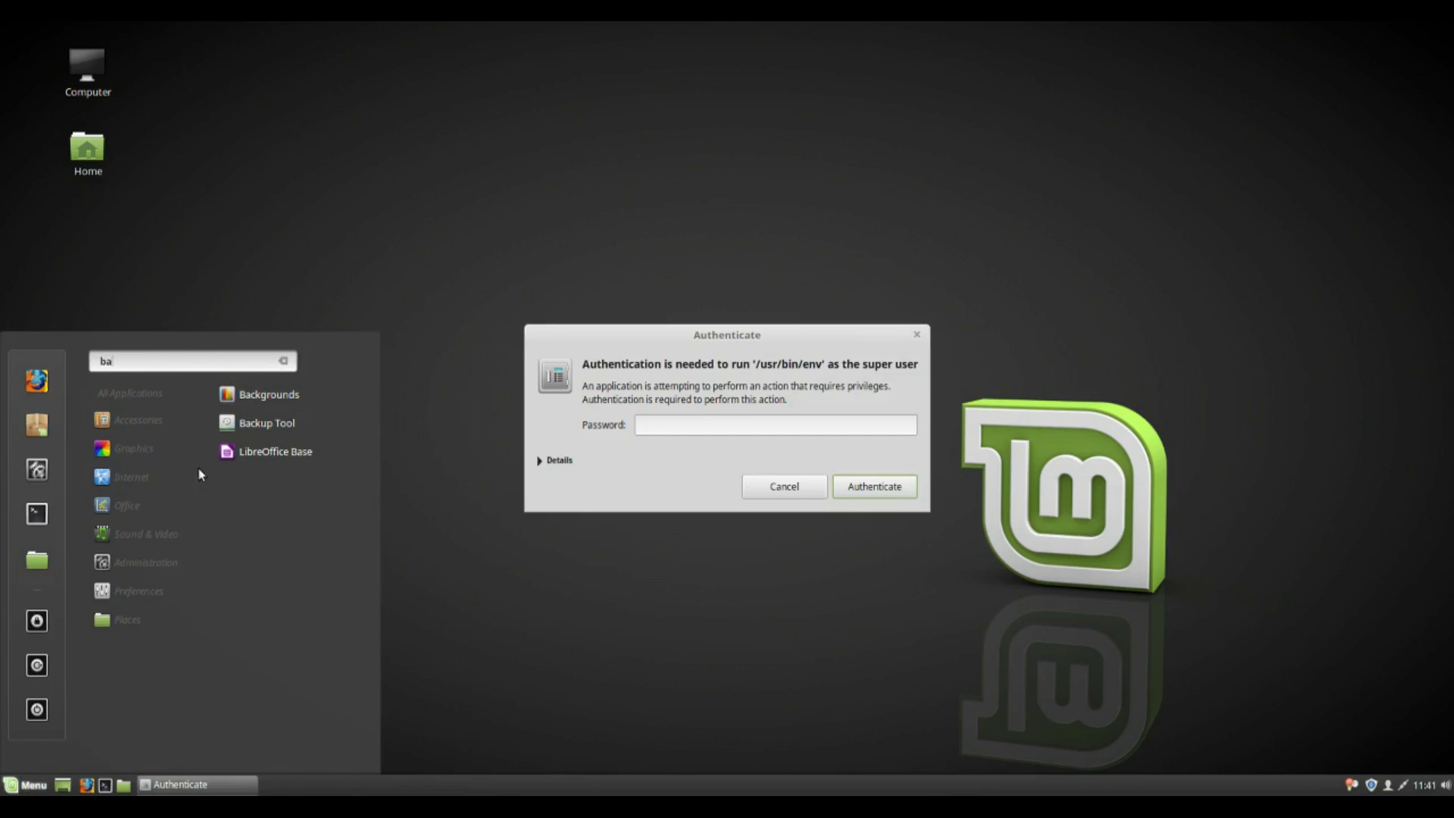
left_click(270, 419)
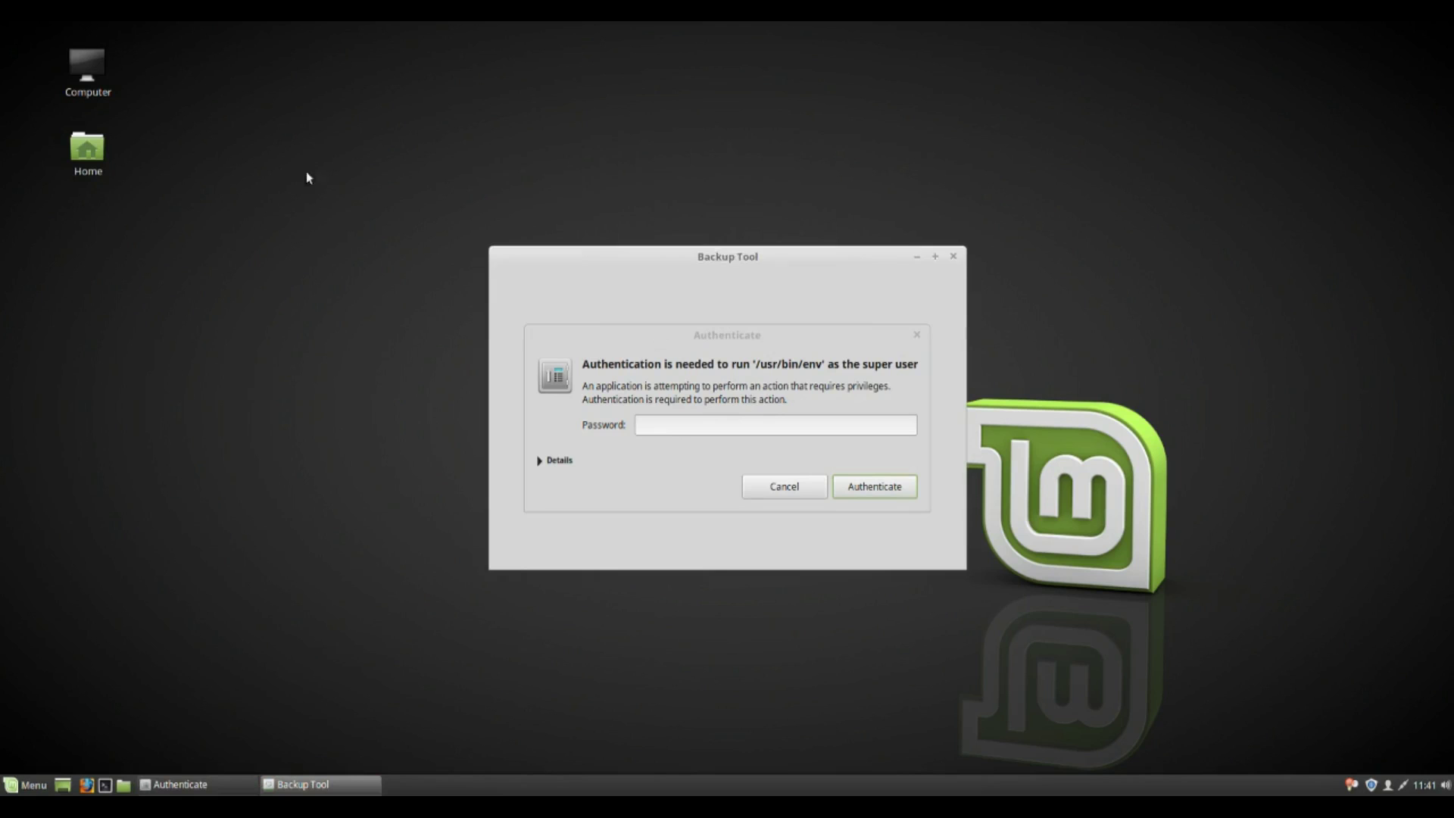
Place Backup Tool on the left and the password prompt on the right, with Backup Tool in front.
left_click_drag(680, 260, 211, 254)
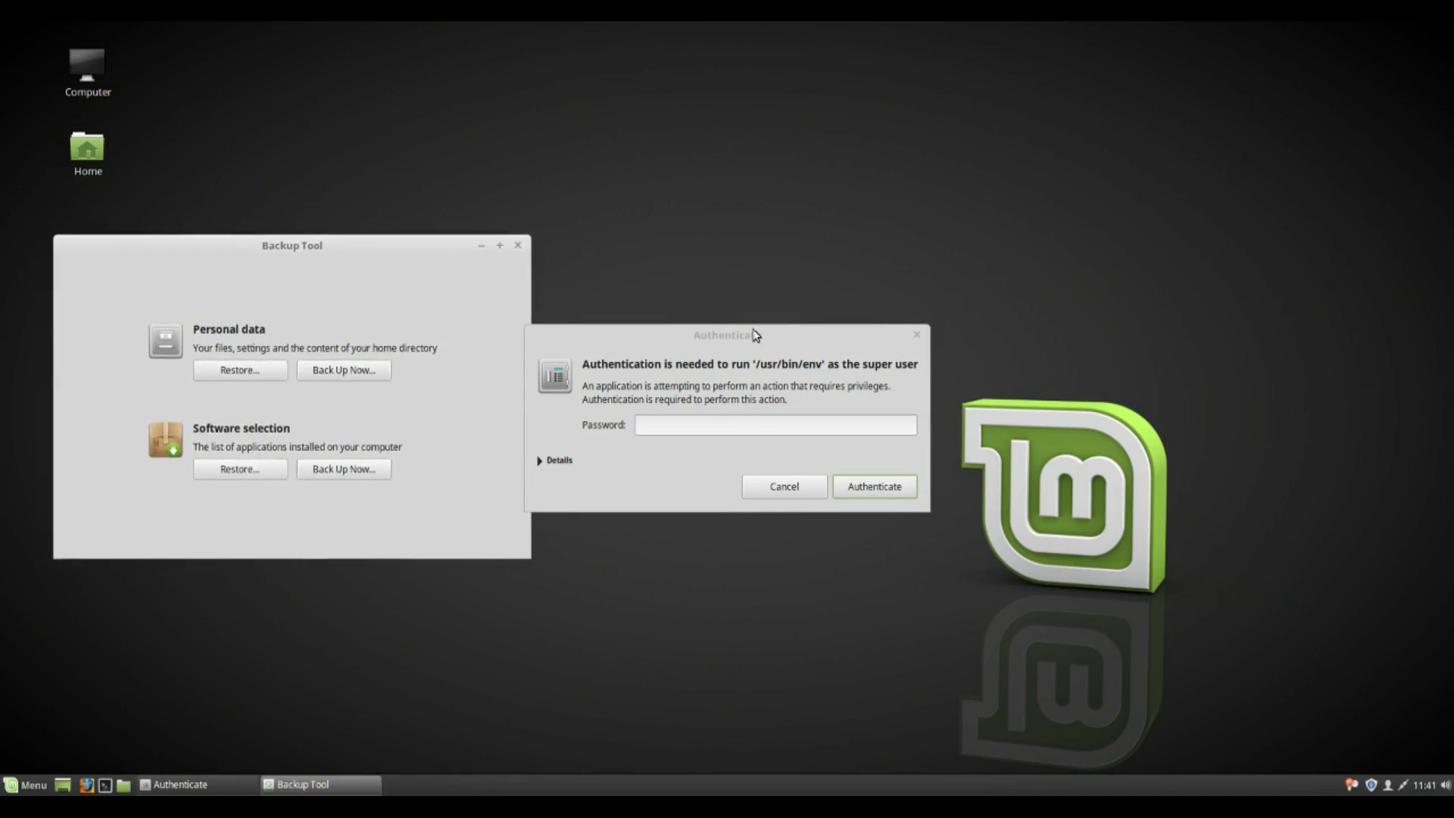
left_click_drag(740, 331, 968, 324)
left_click(257, 247)
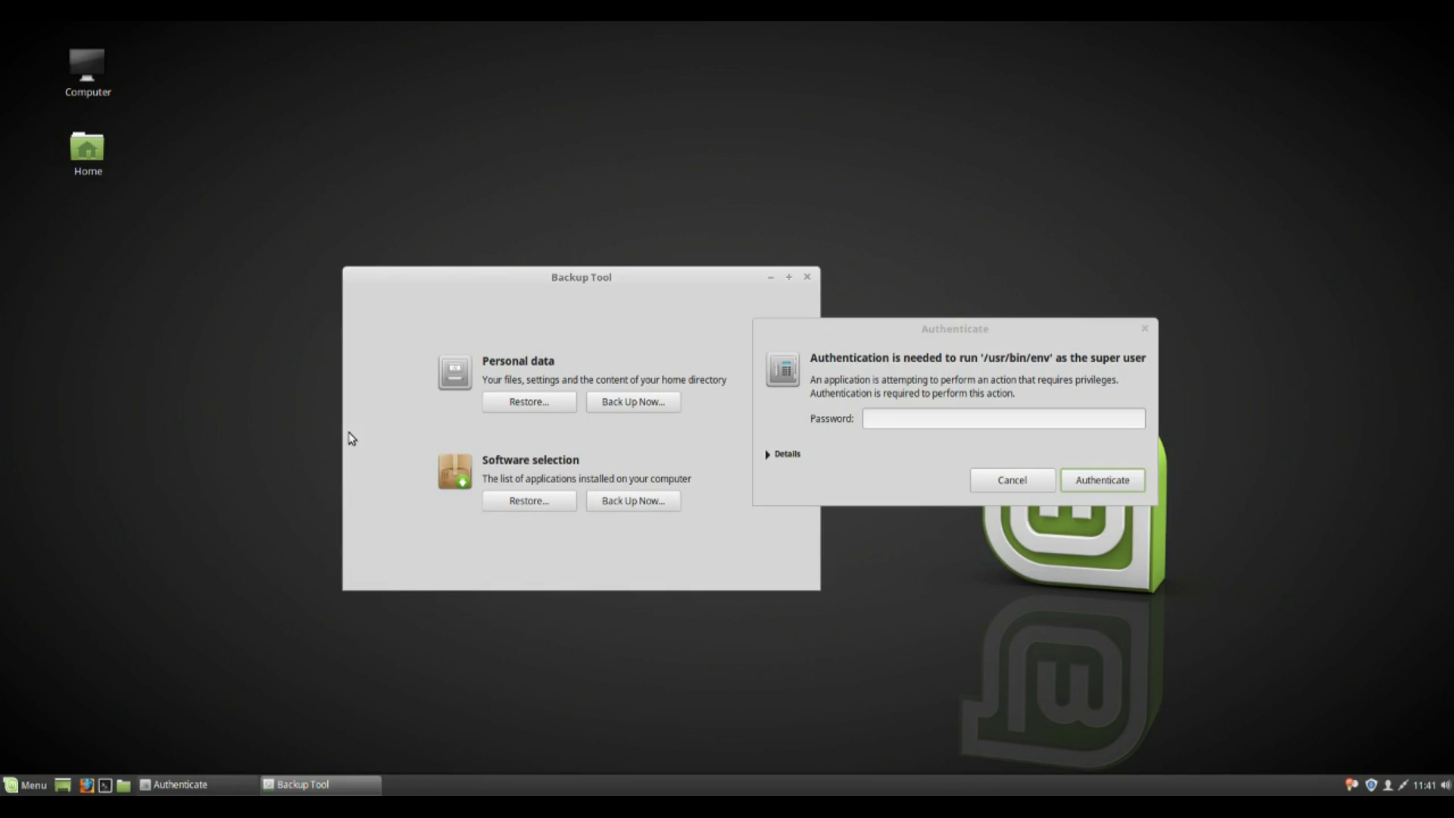
left_click(554, 395)
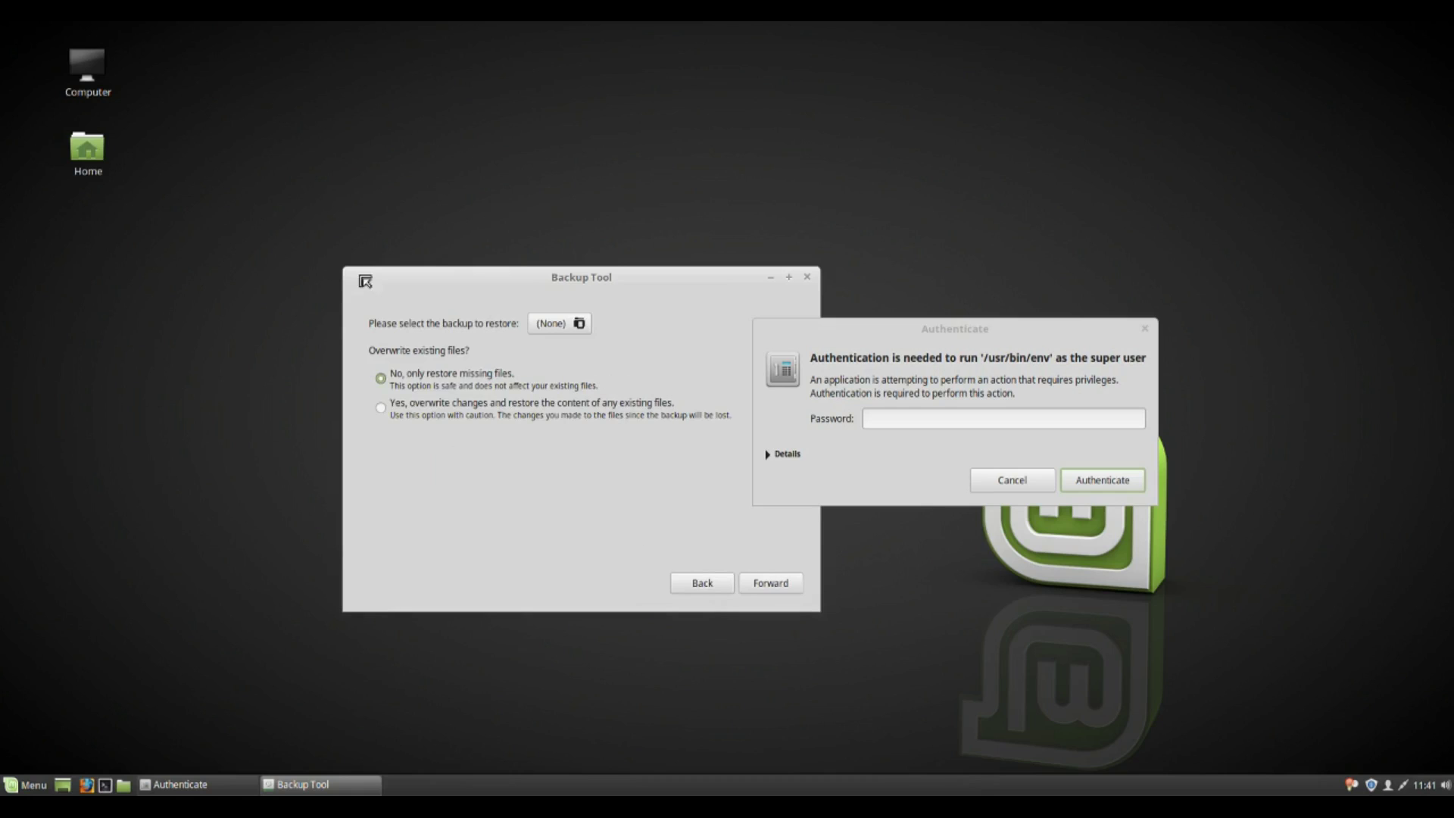
left_click(704, 581)
left_click(616, 414)
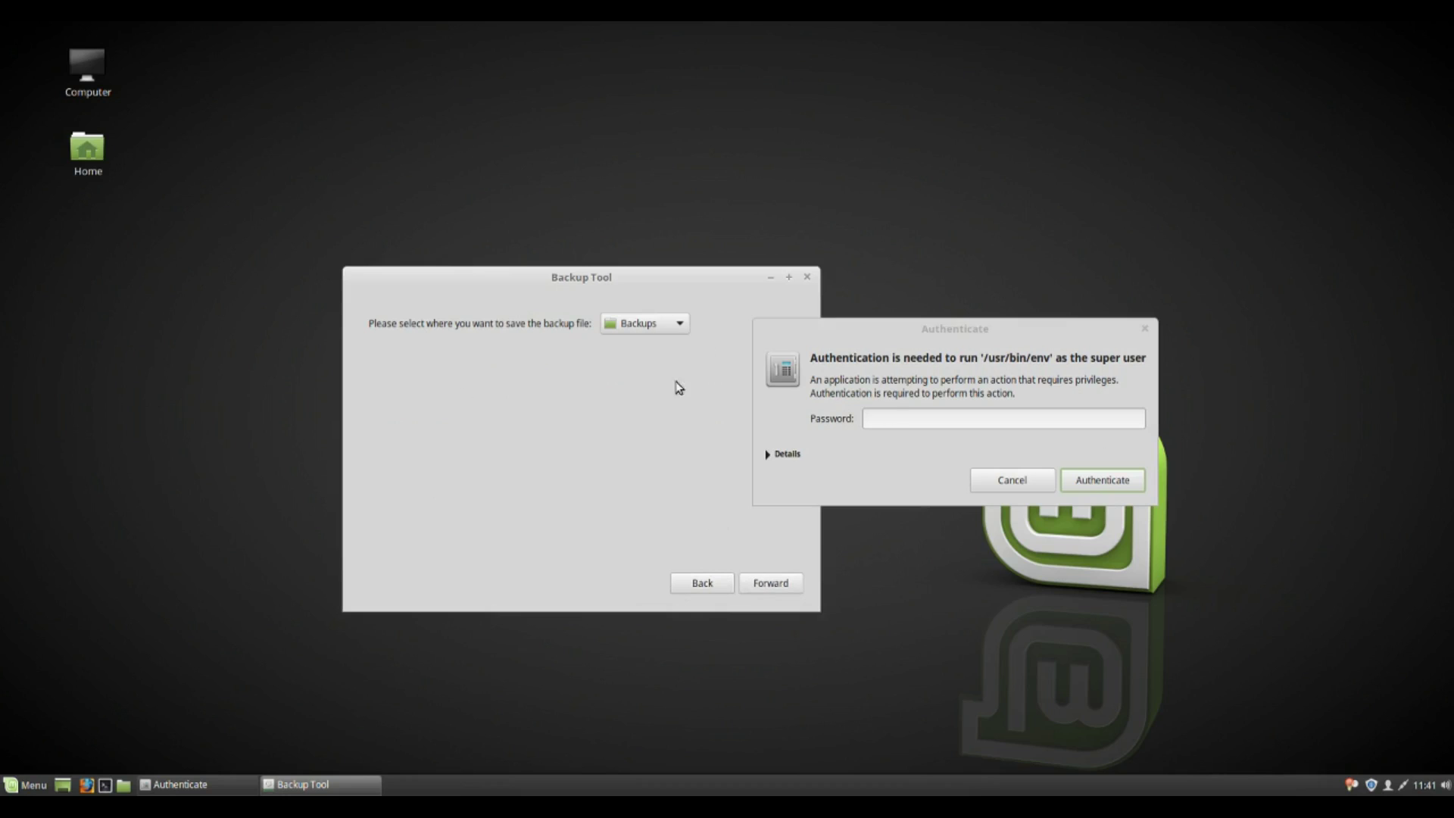
left_click(768, 585)
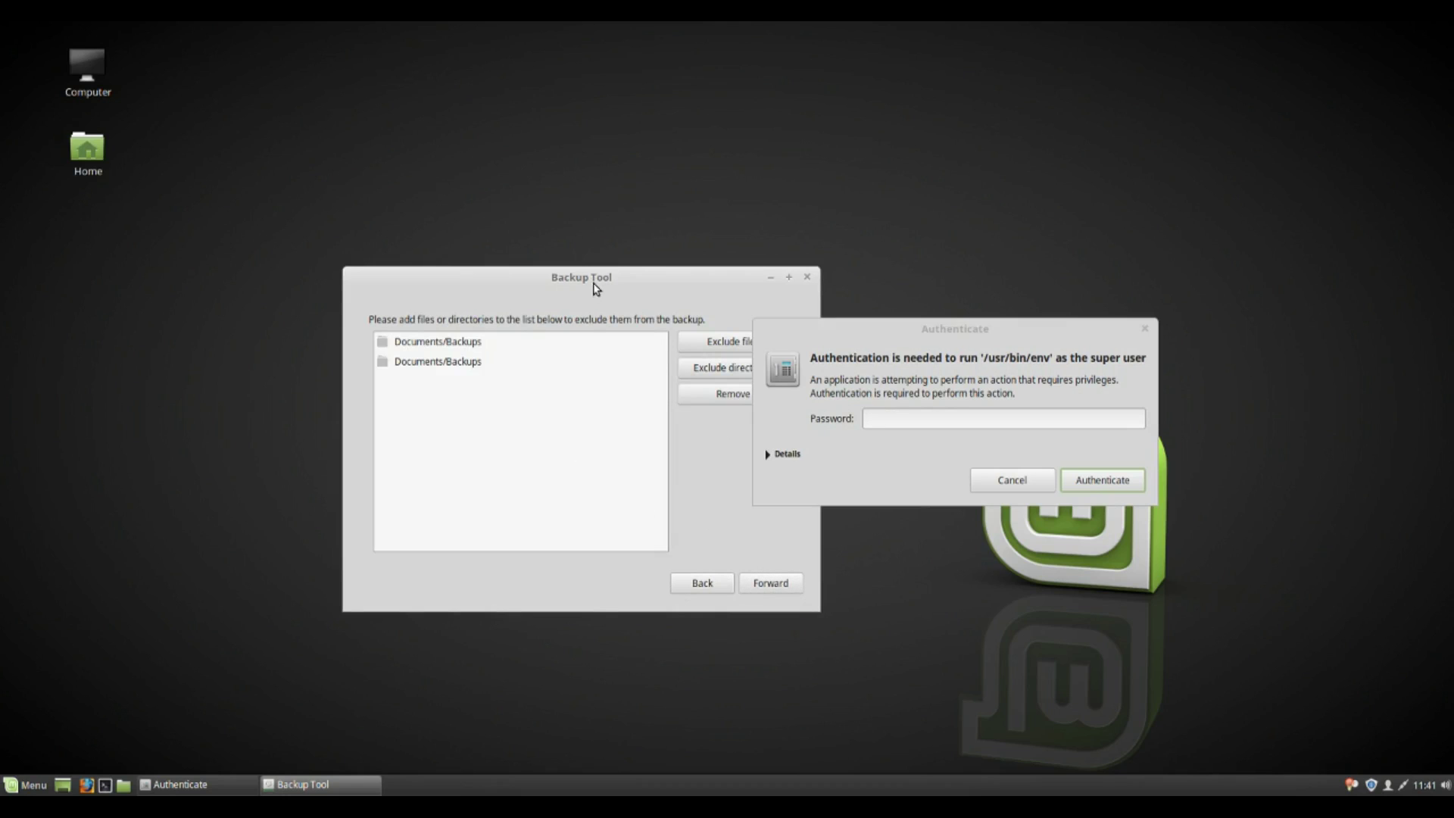
left_click_drag(594, 288, 518, 248)
left_click(699, 545)
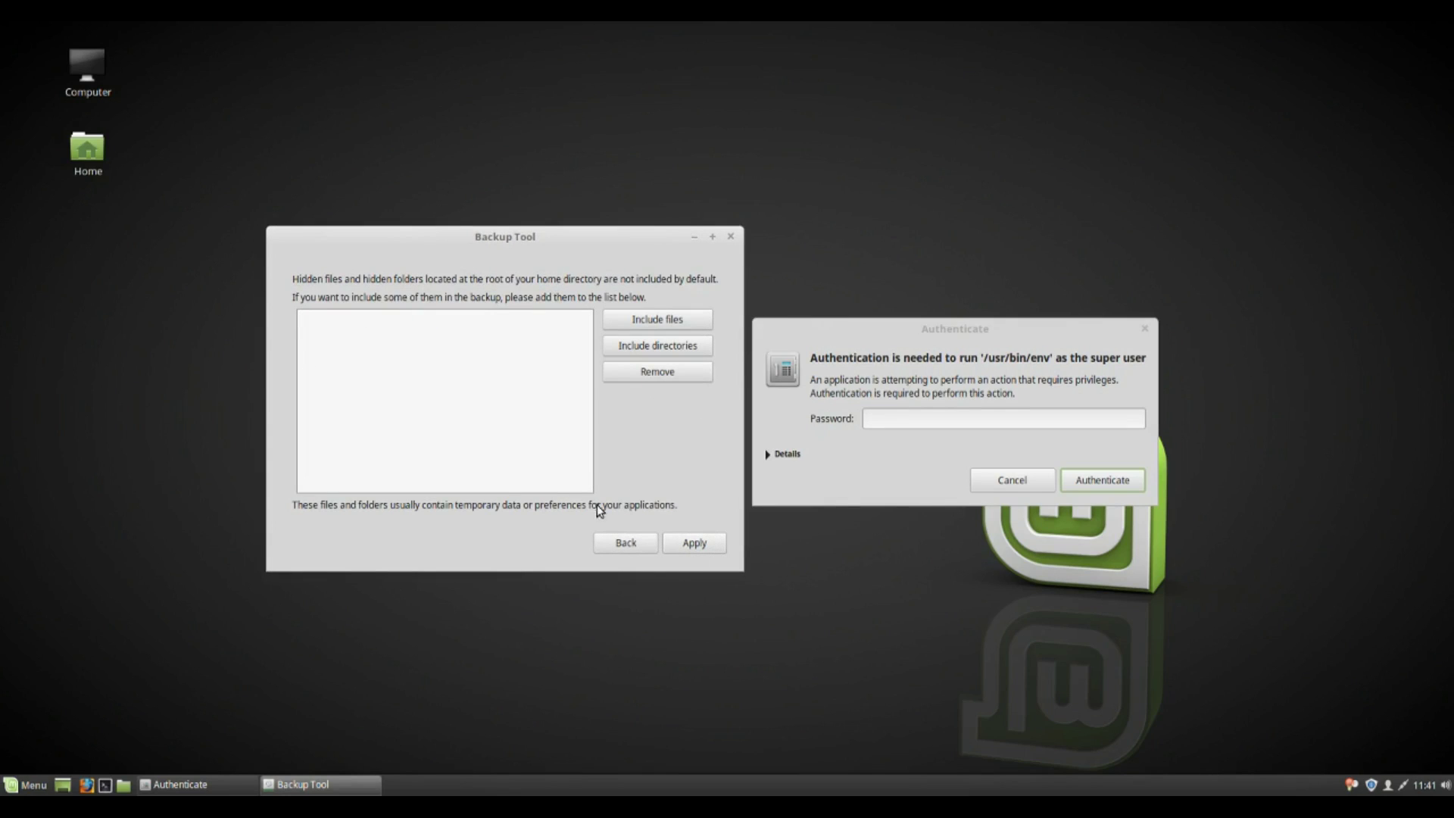
left_click(670, 547)
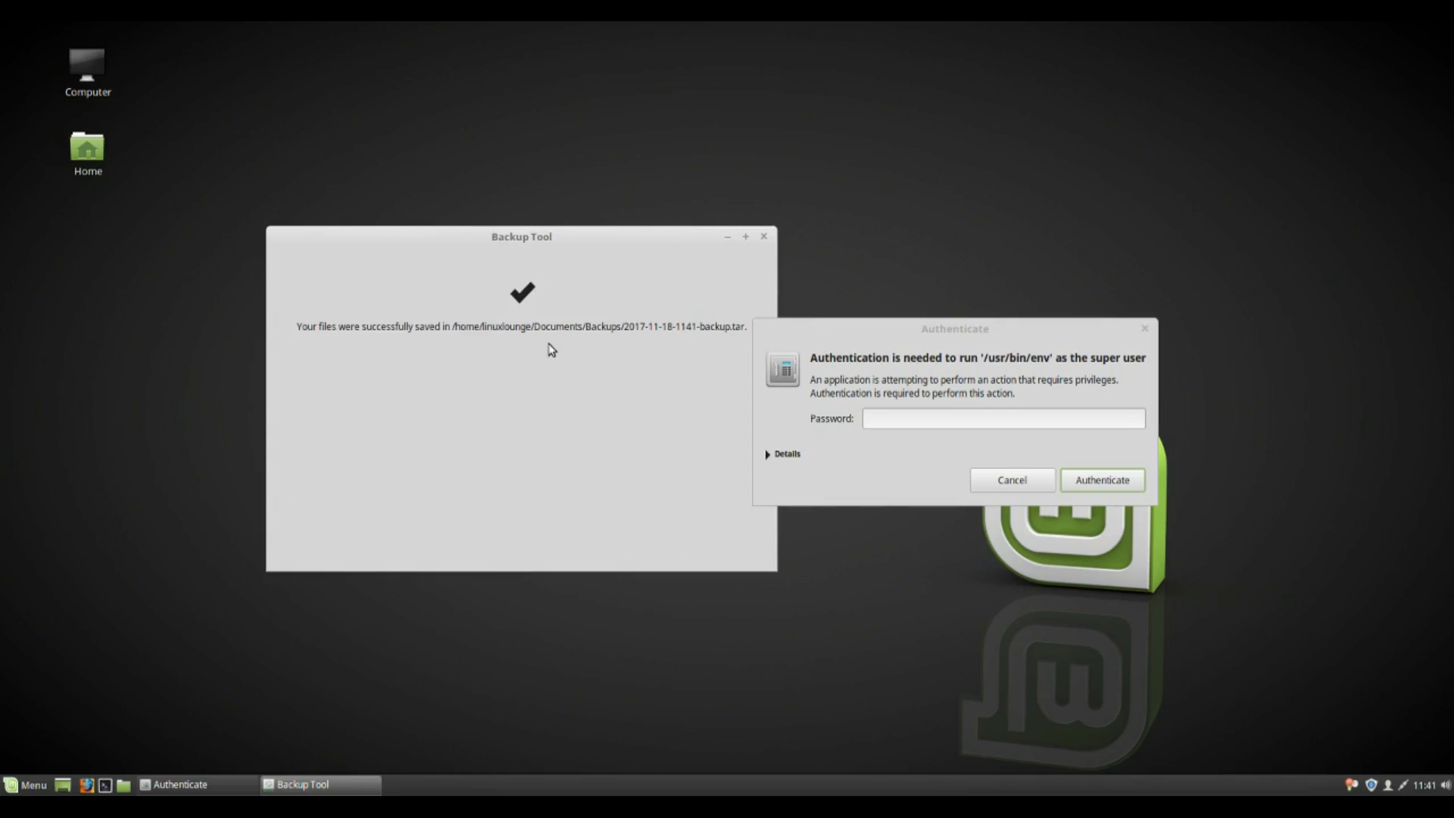
left_click_drag(610, 233, 377, 223)
Close Backup Tool, relaunch it with a 'b' menu search, and move it to the left.
left_click(659, 216)
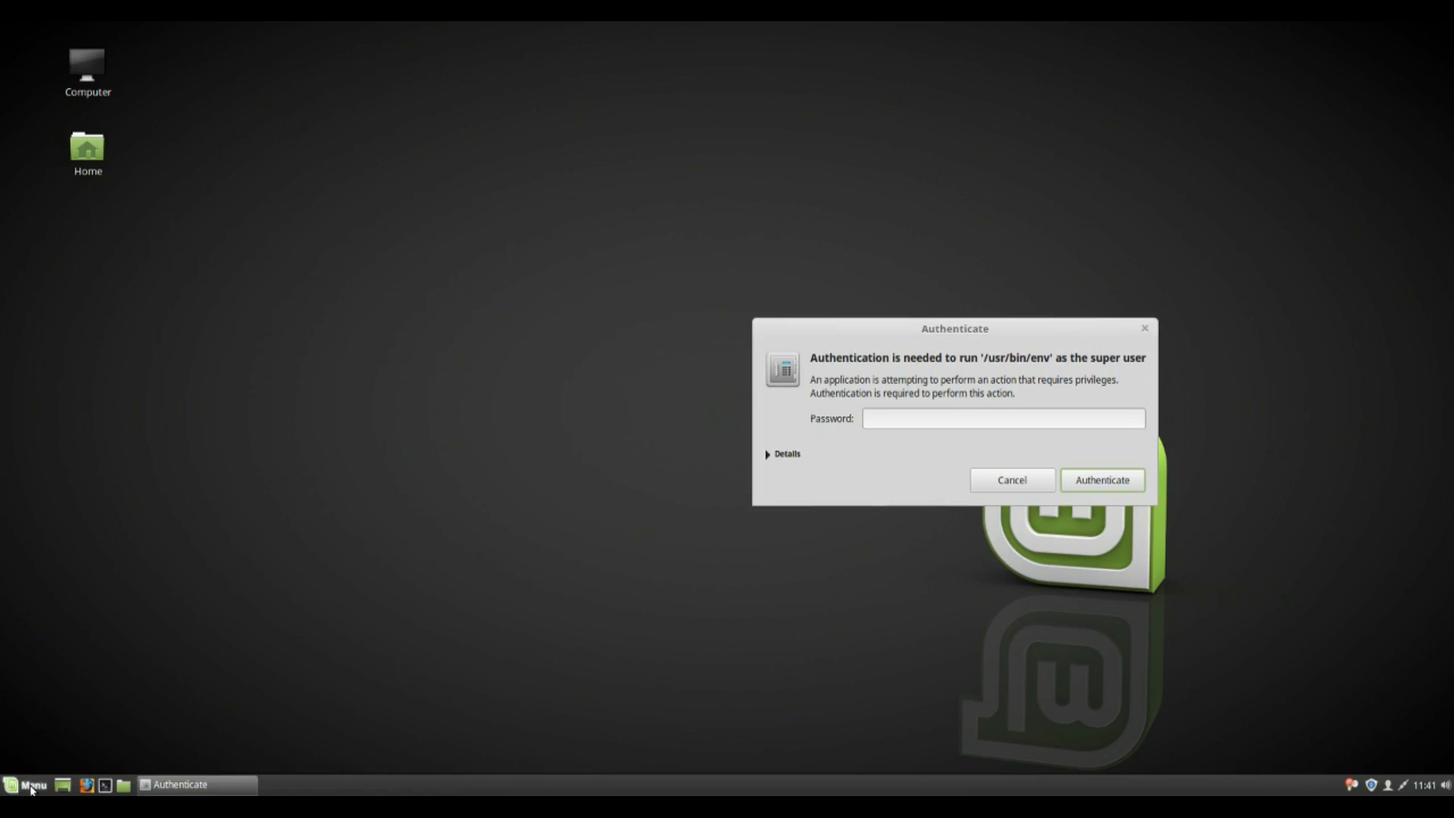
left_click(32, 789)
type("b")
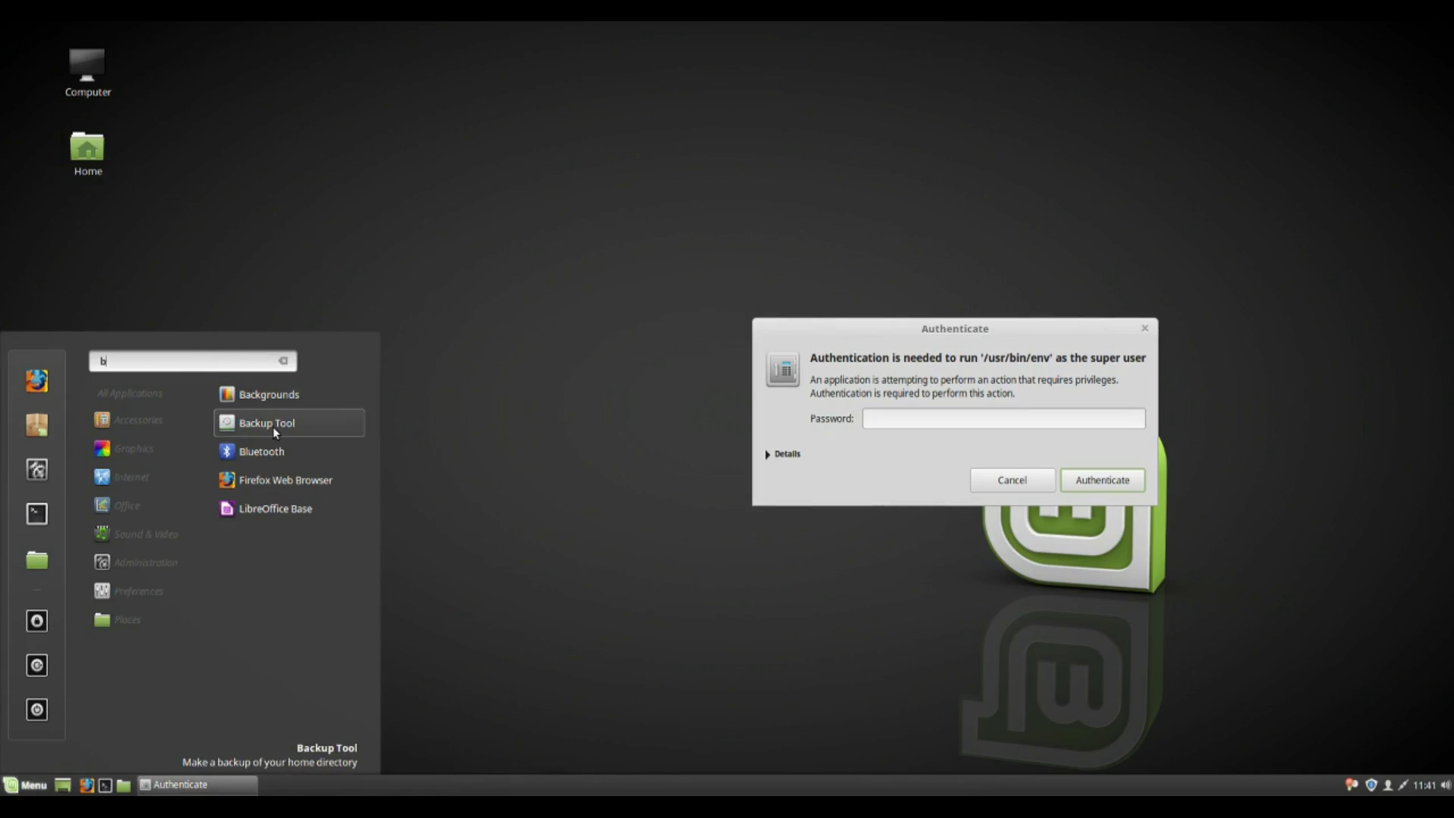
left_click(272, 426)
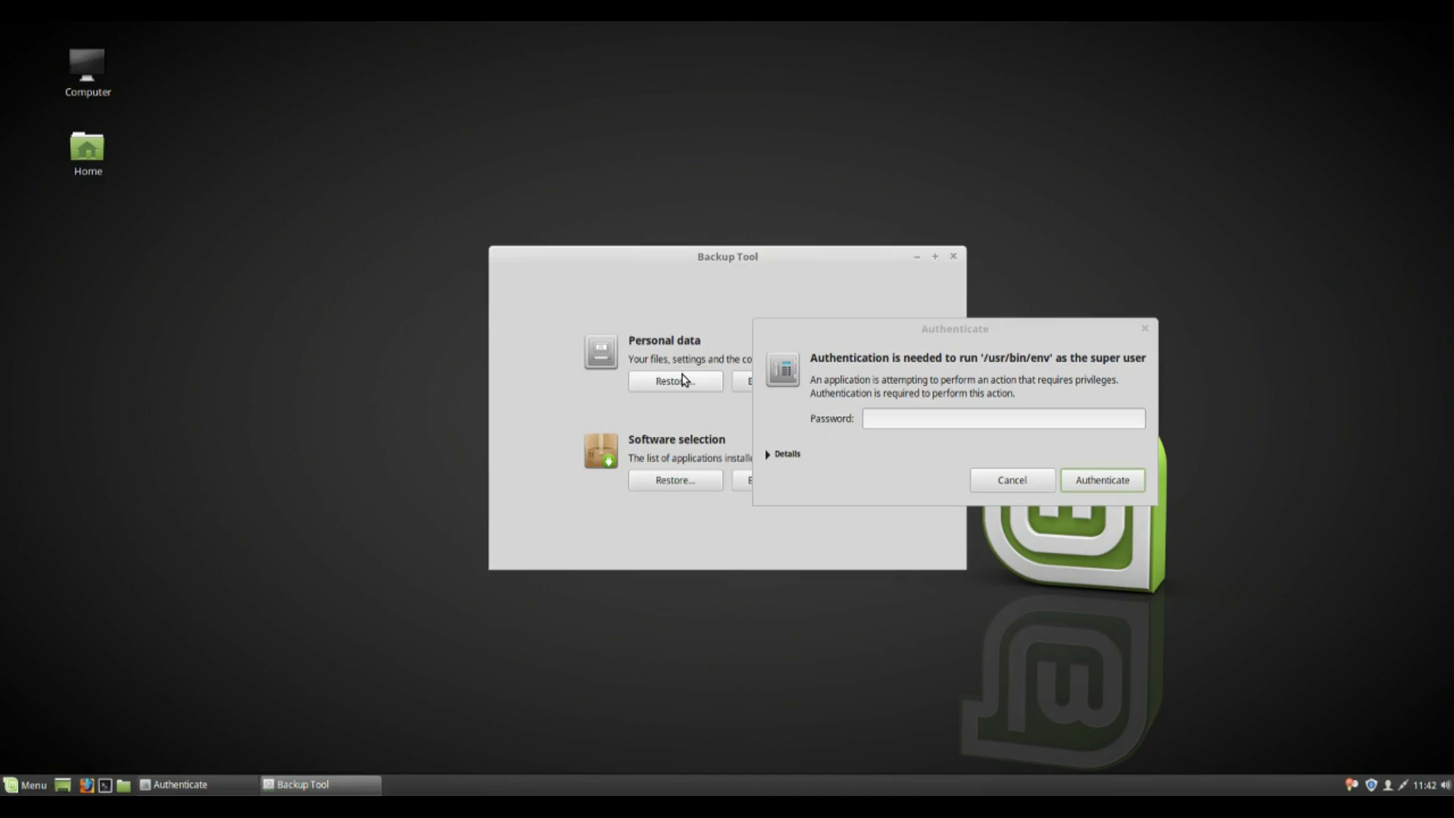
left_click_drag(707, 257, 427, 234)
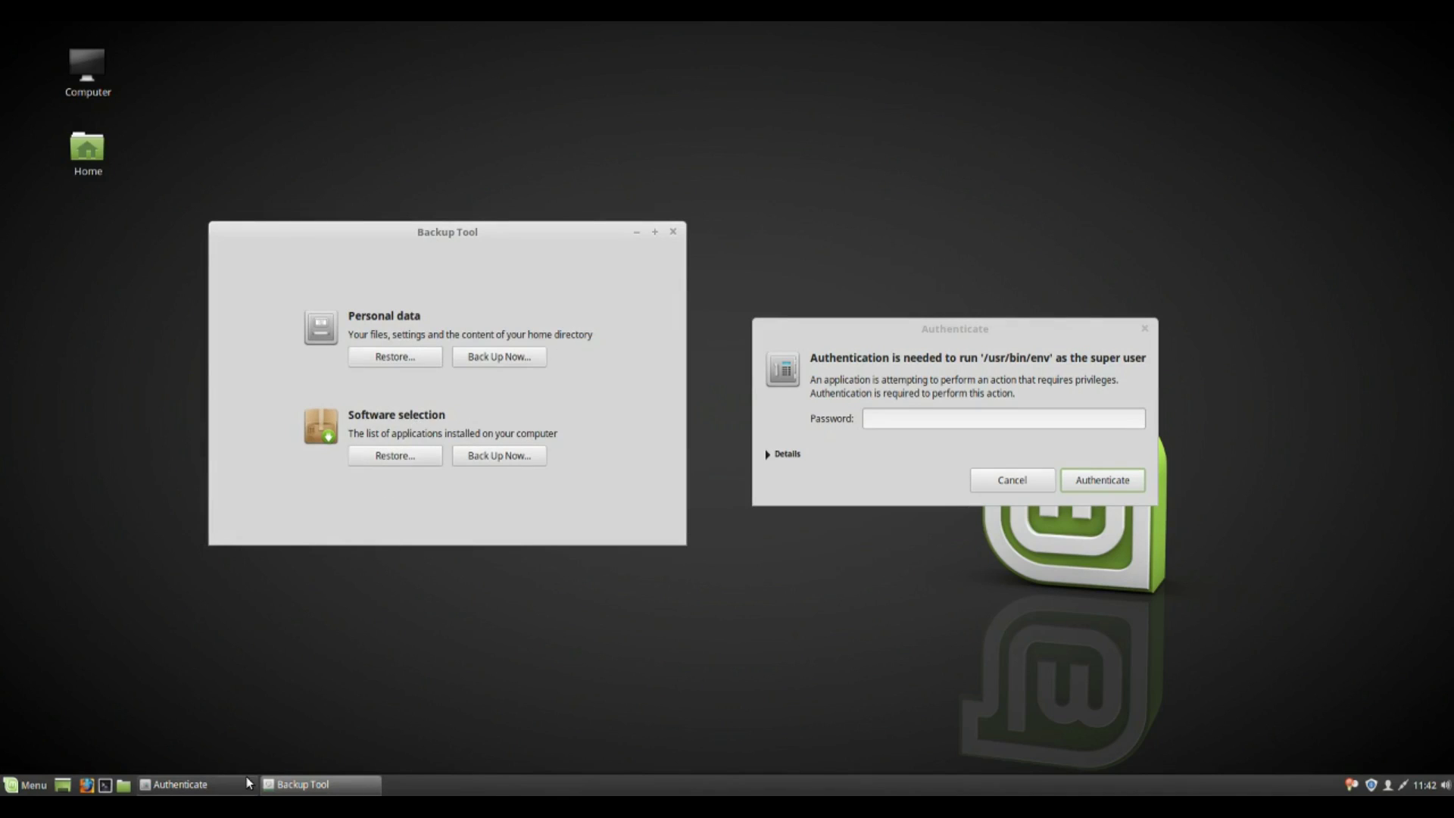
mouse_move(246, 776)
Close Backup Tool and enter the super user password to start Timeshift.
left_click(673, 232)
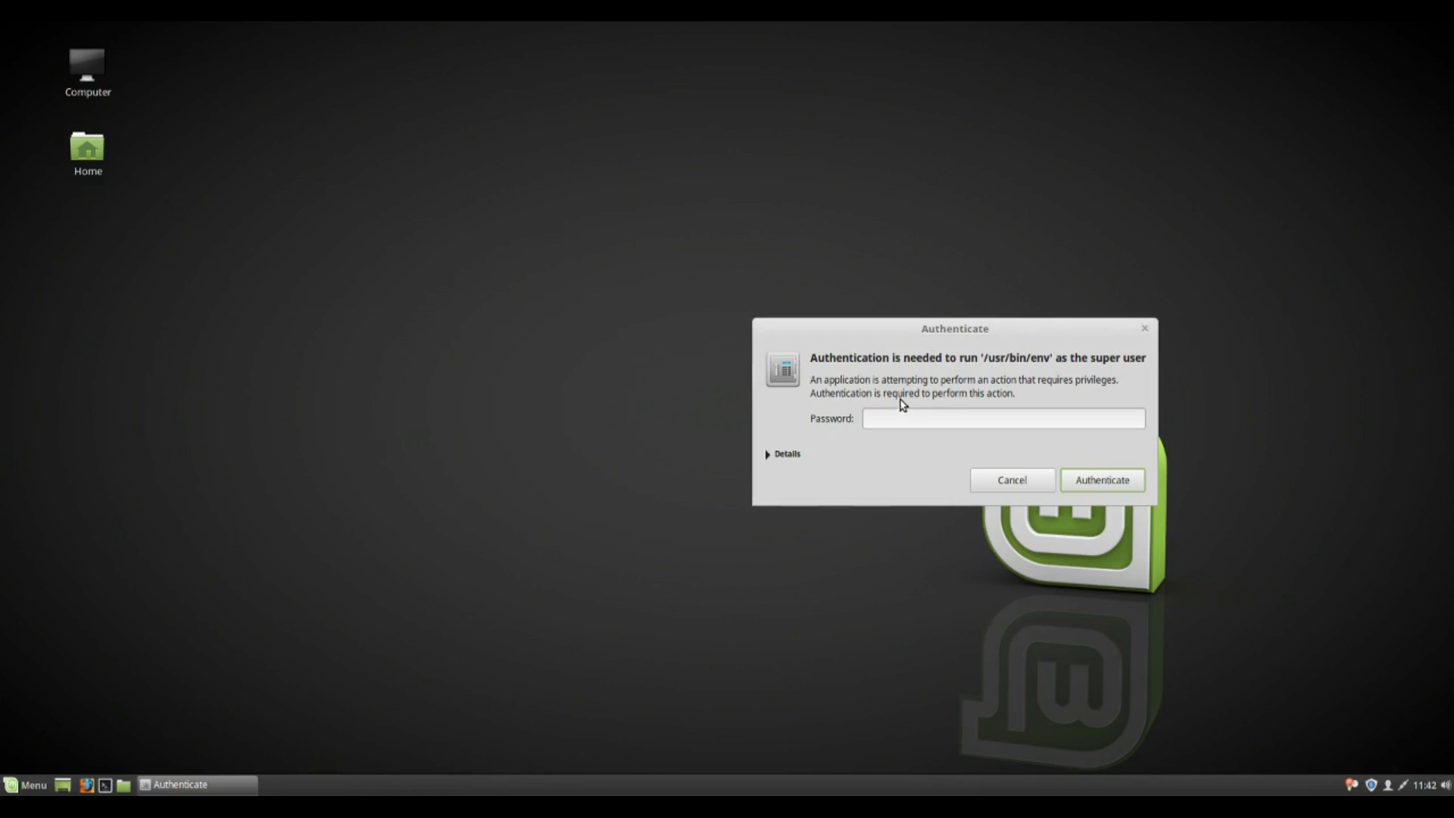
type("123")
key("Return")
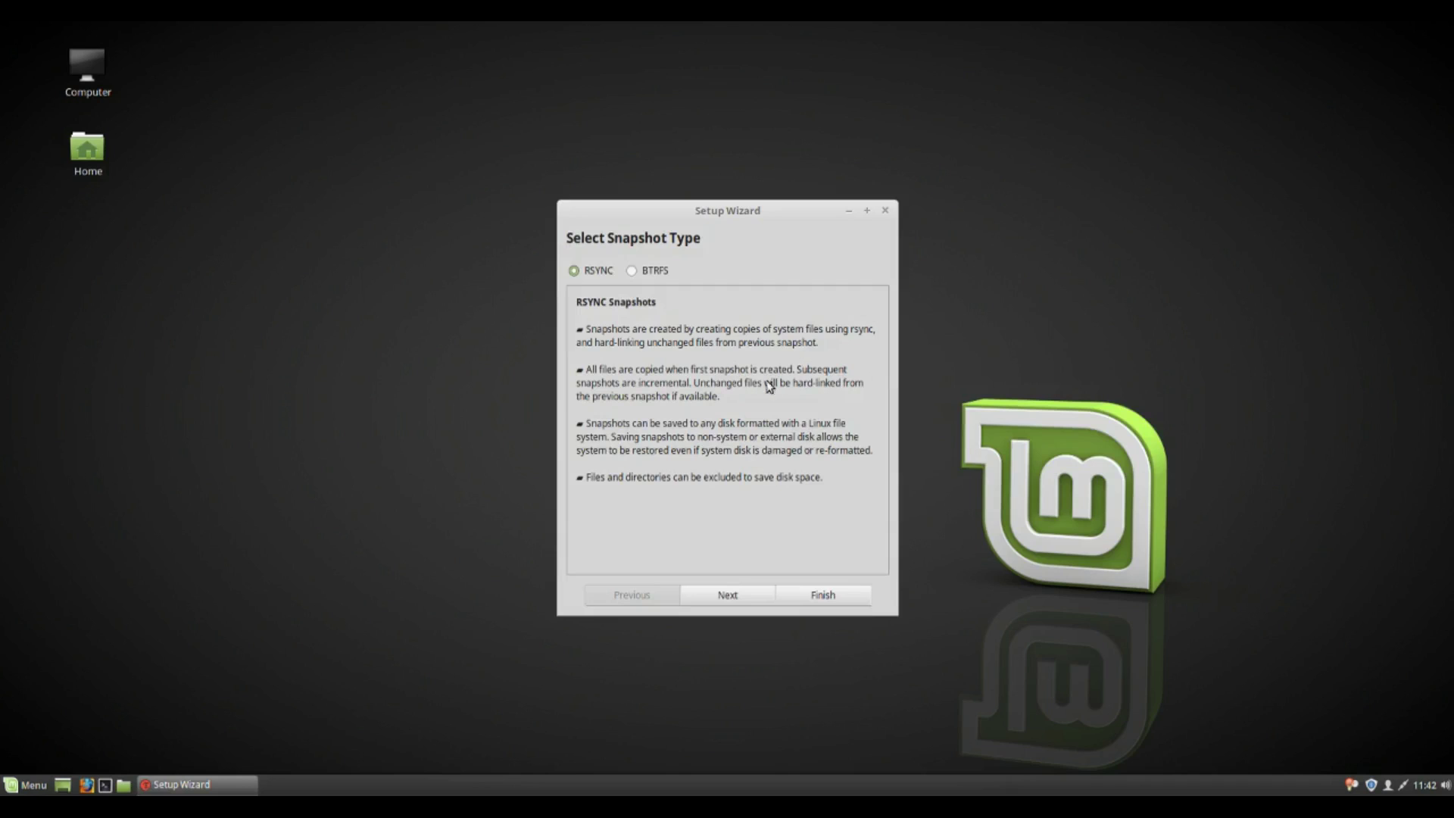
Set up Timeshift with RSYNC snapshots on sda1, keeping 5 daily snapshots.
left_click(736, 593)
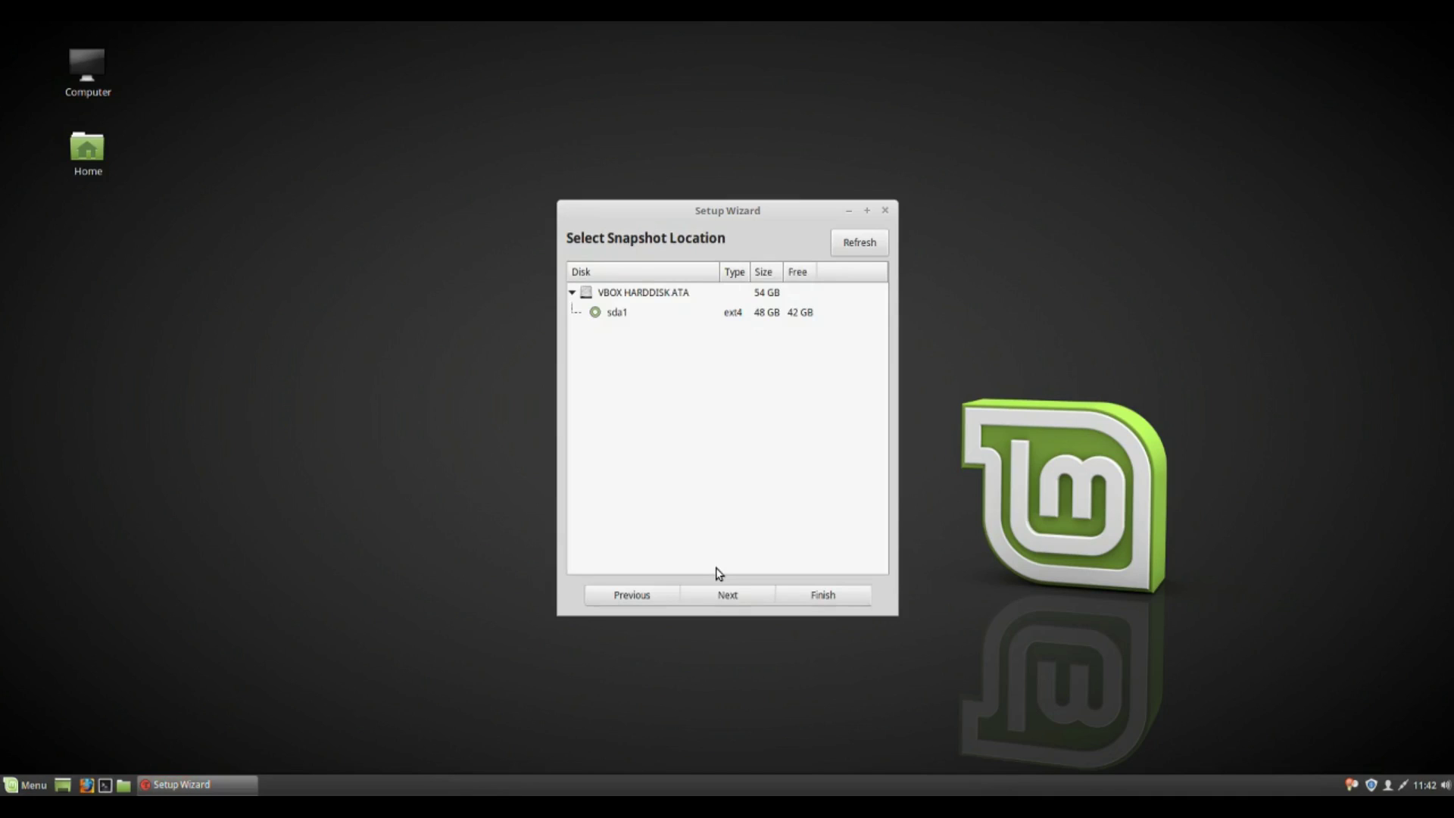
left_click(749, 596)
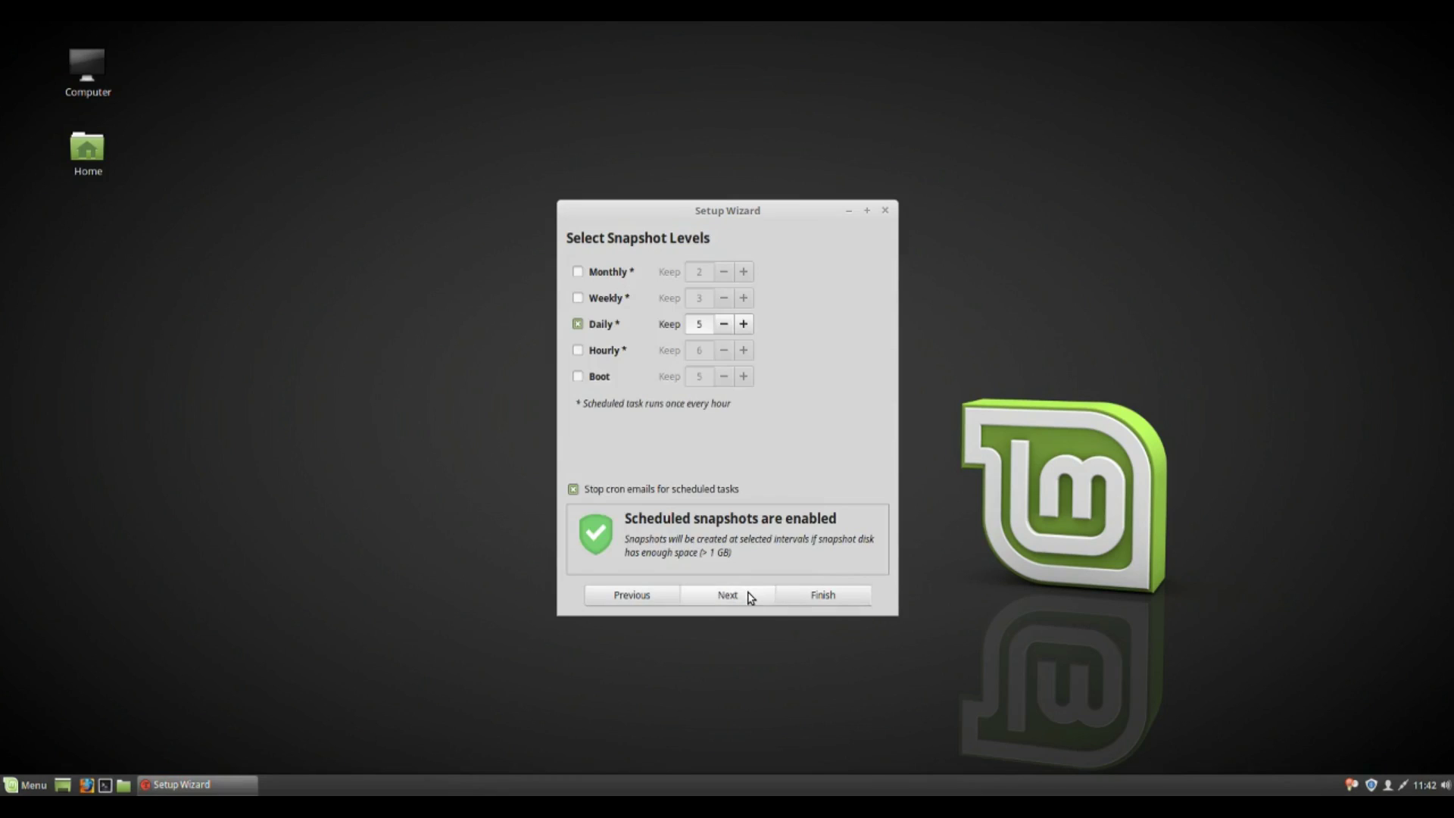
left_click(749, 596)
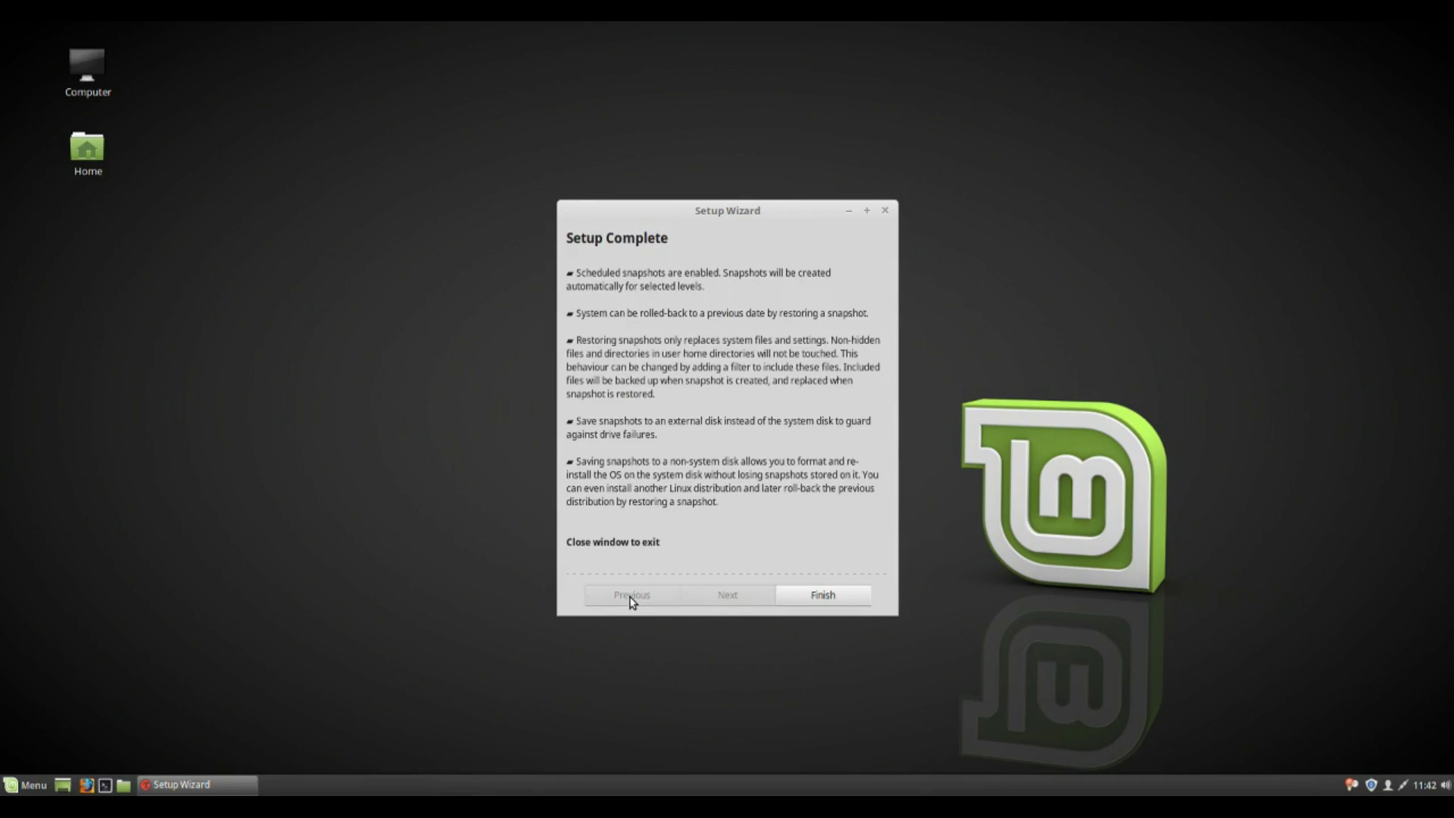
left_click(789, 598)
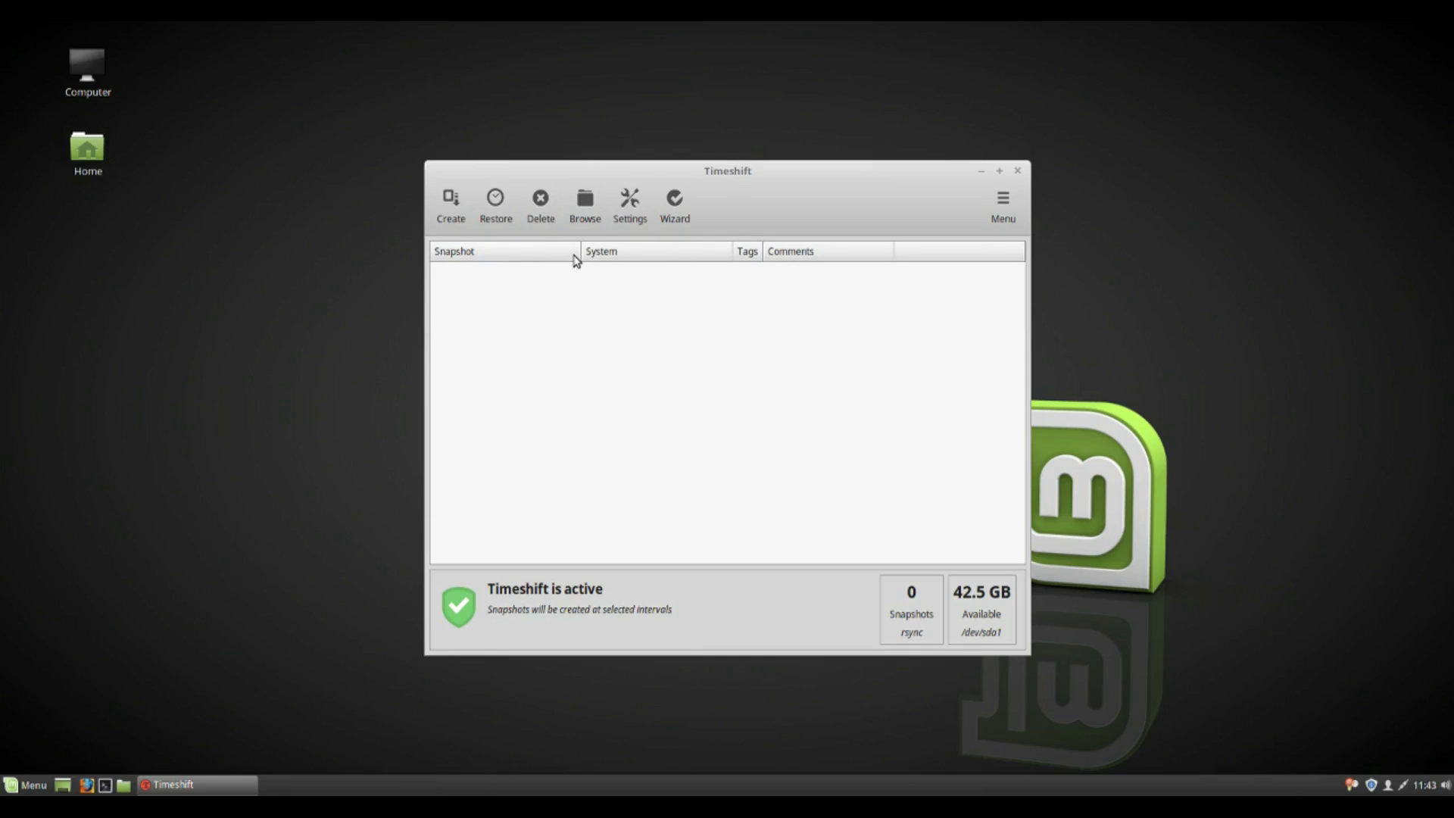
Move the Timeshift main window up and to the left.
left_click_drag(715, 189, 556, 146)
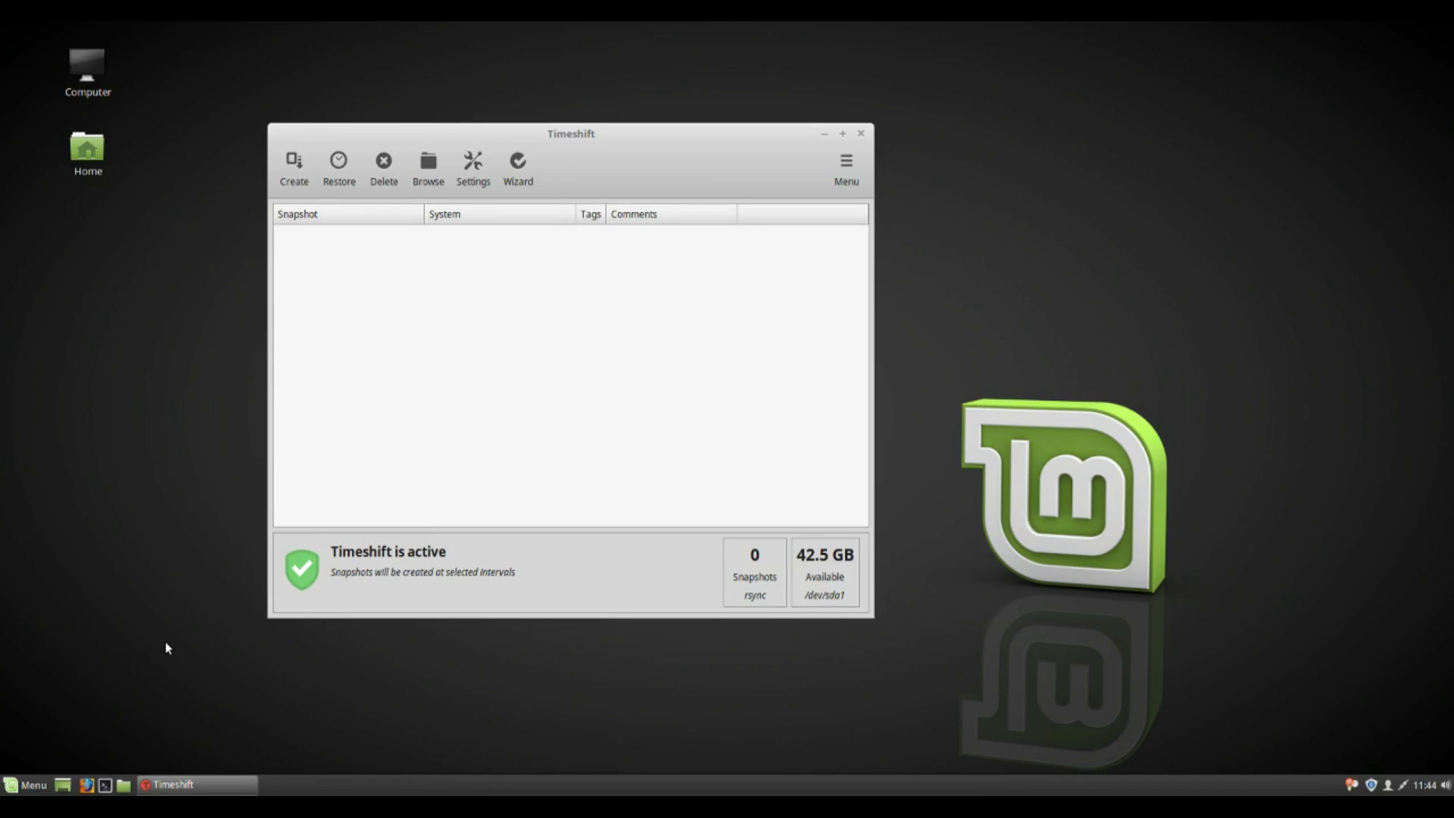
Start the first Timeshift rsync snapshot and dismiss the window menu over its dialog.
key("Return")
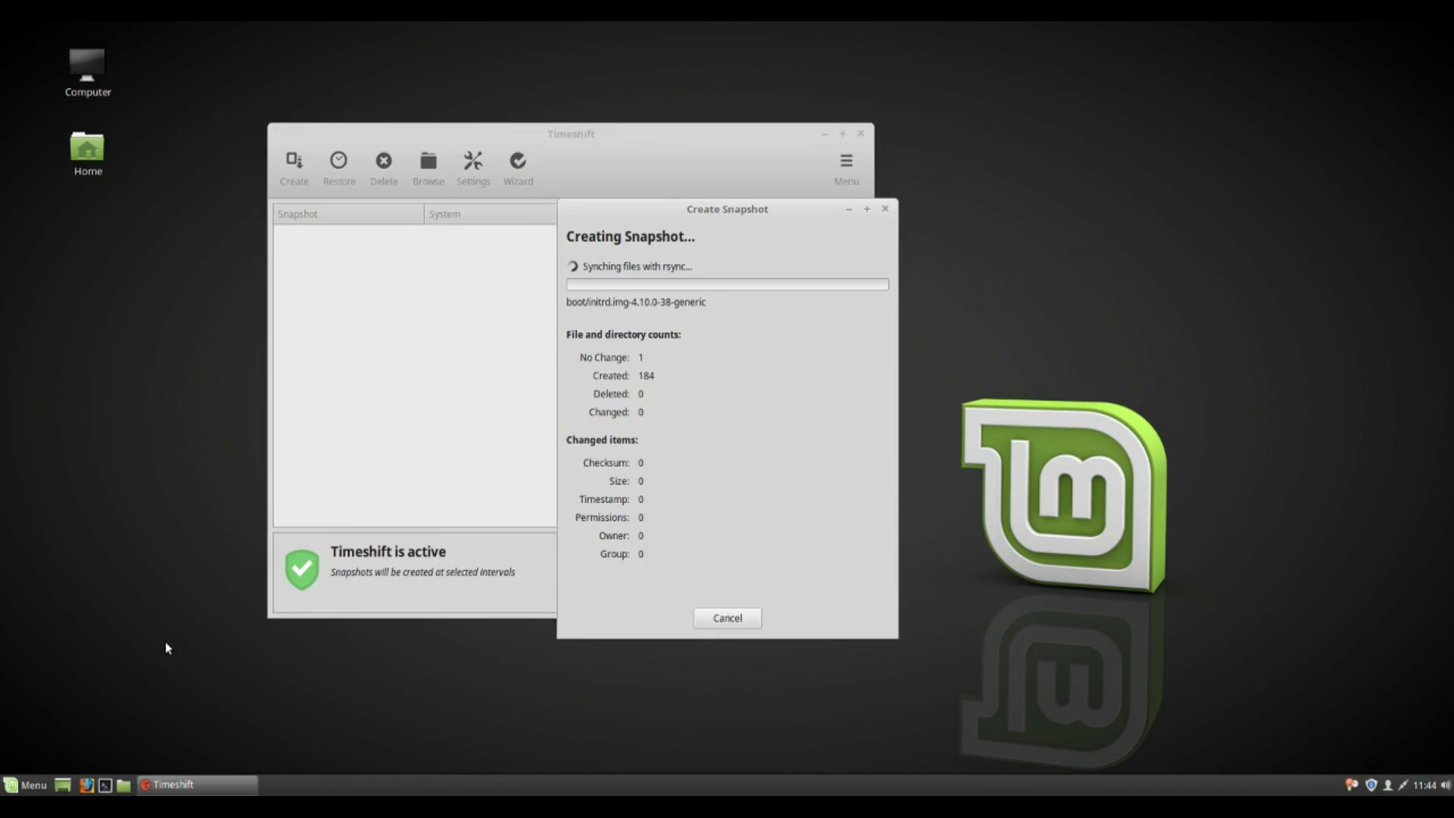
key("alt+space")
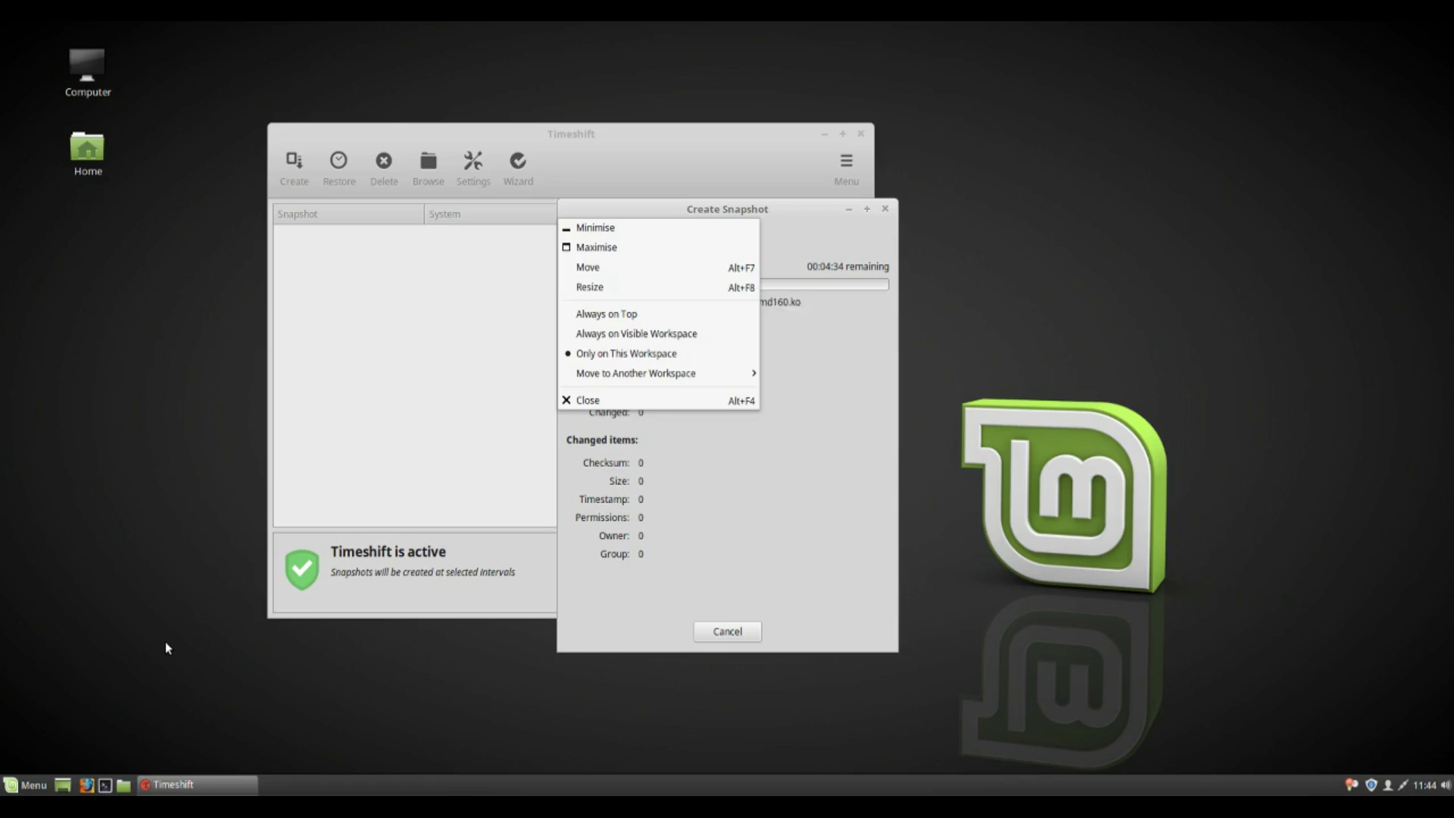
left_click(838, 551)
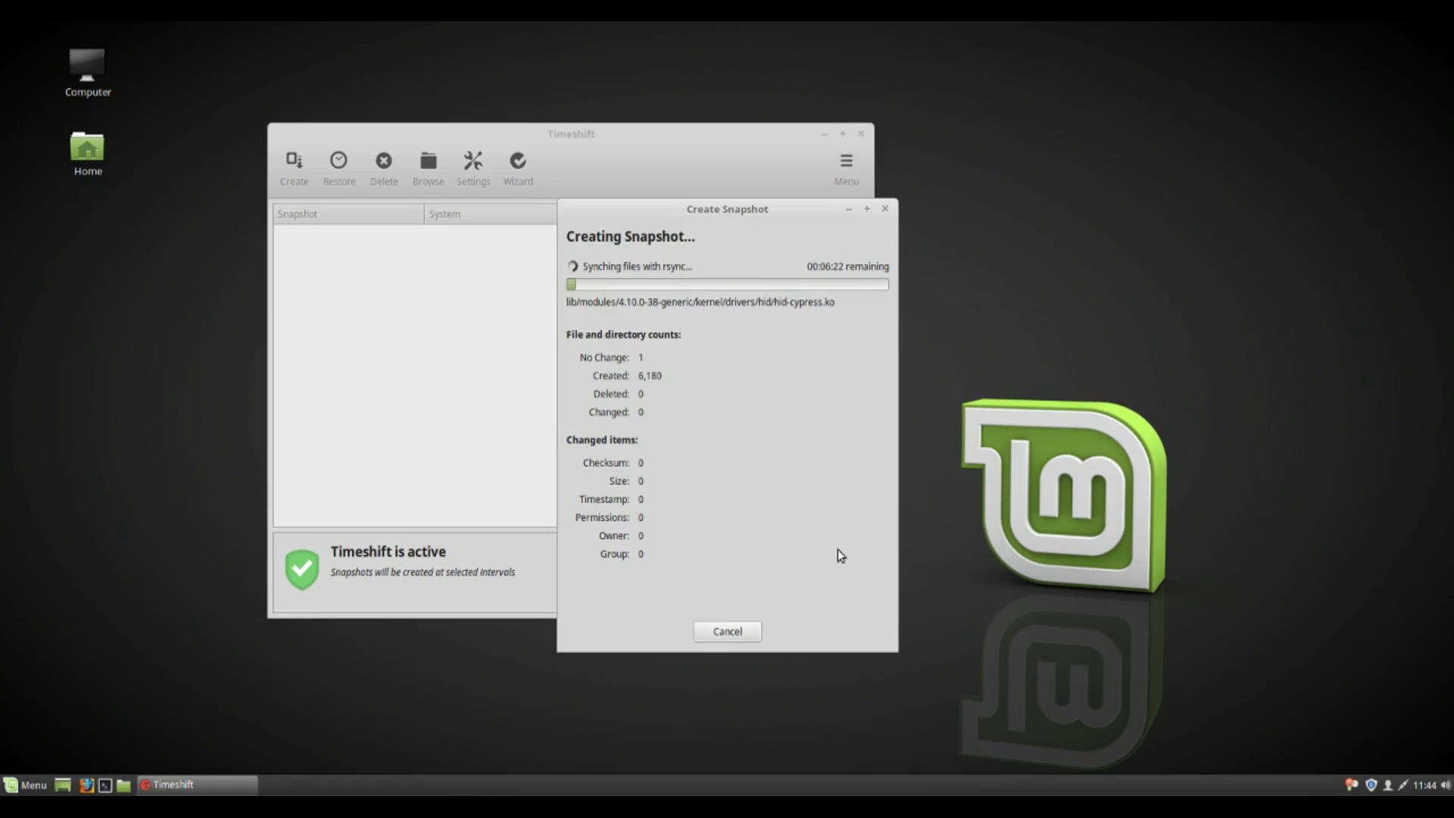